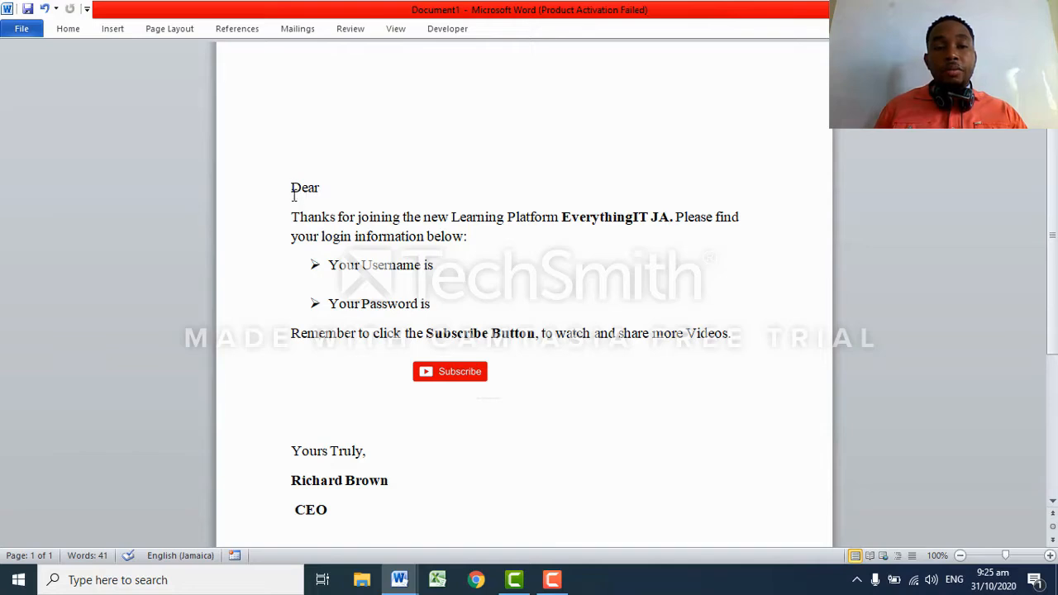
# Type the date October 31, 2020 on the empty line above the greeting.
pyautogui.click(293, 148)
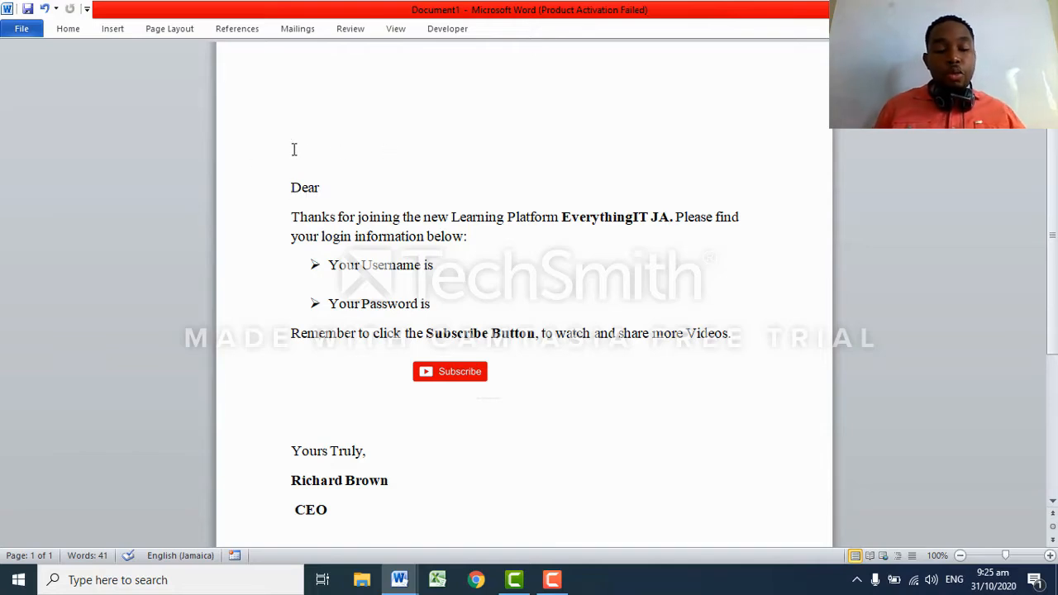
pyautogui.write('Octob')
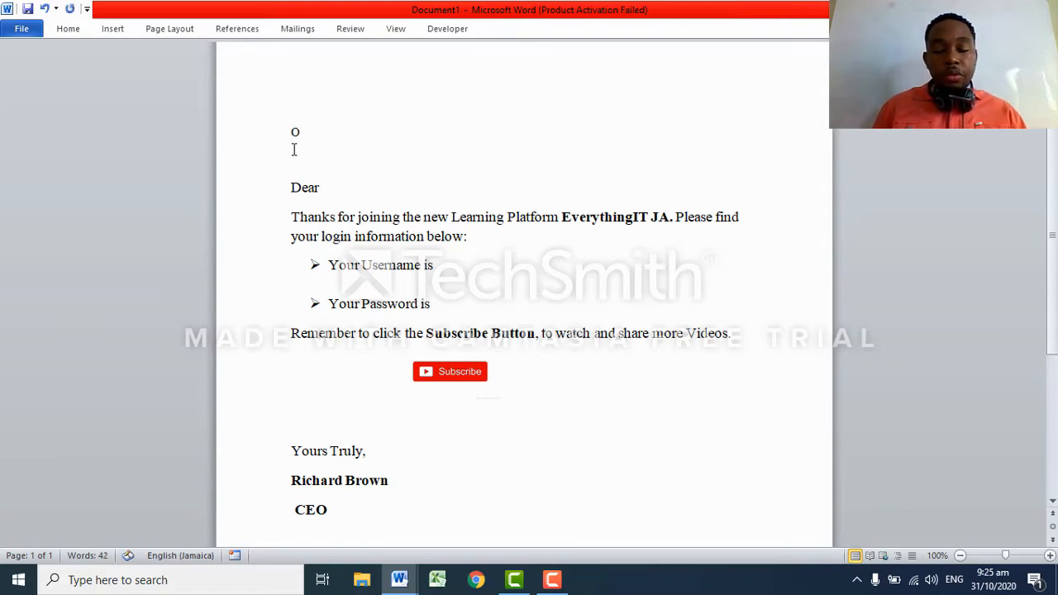
pyautogui.press('Return')
pyautogui.write('31, 2020')
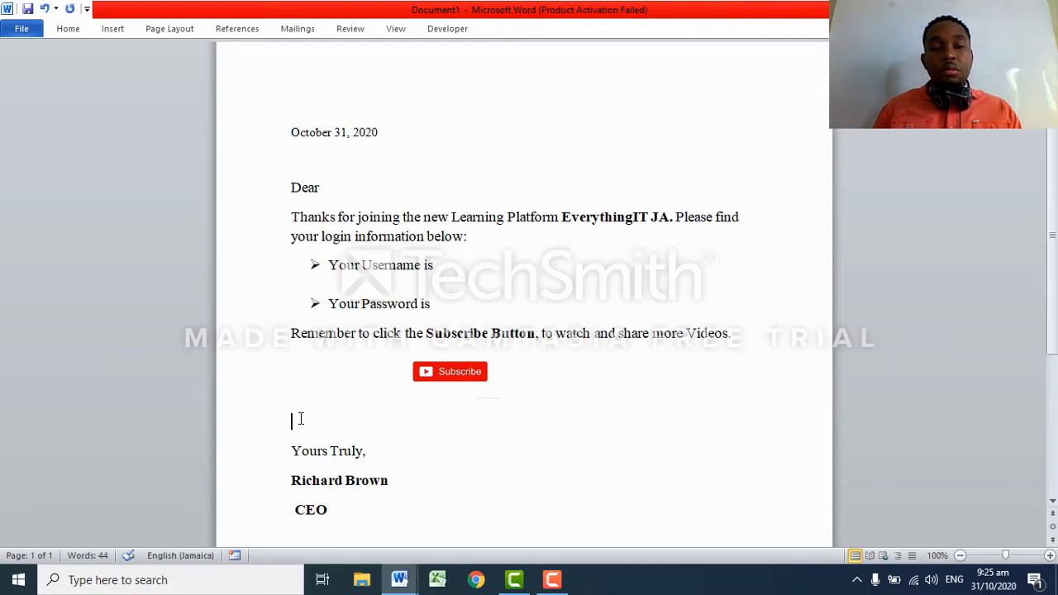
# Remove the blank line before 'Yours Truly,' and add a blank line above the date.
pyautogui.press('Delete')
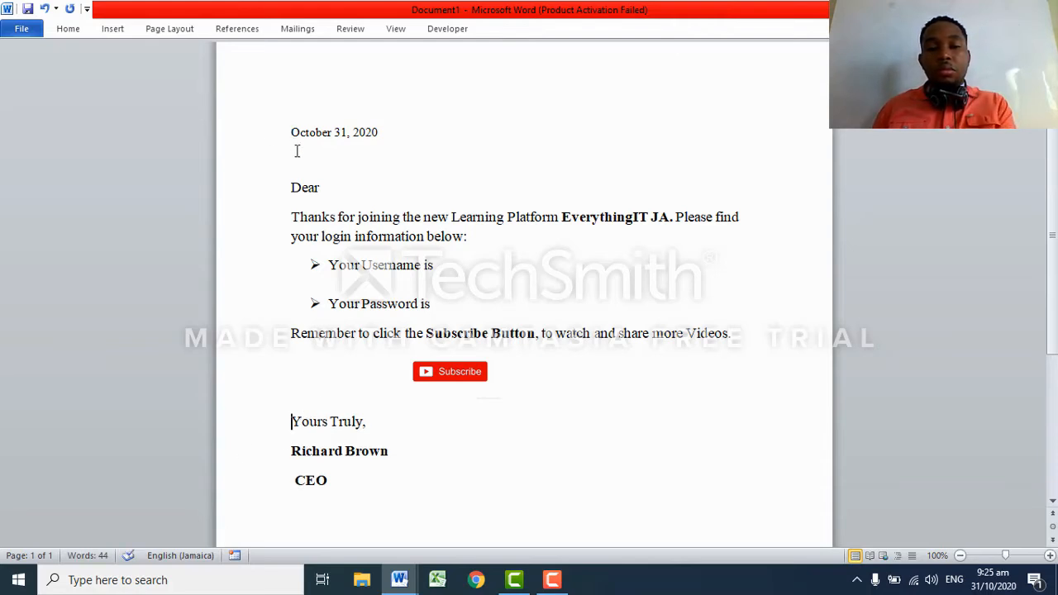
pyautogui.click(290, 133)
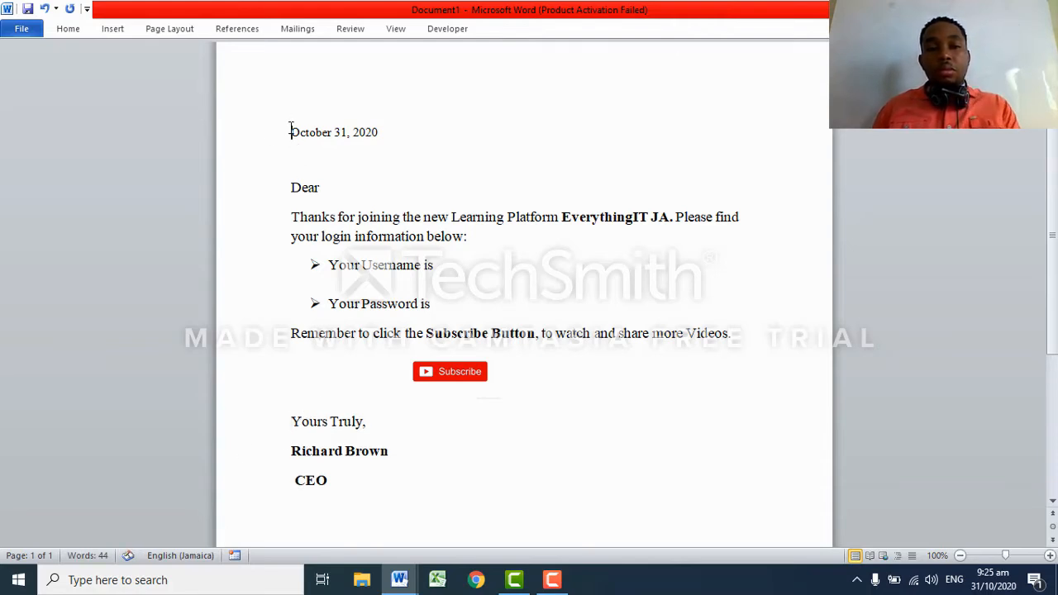
pyautogui.press('Return')
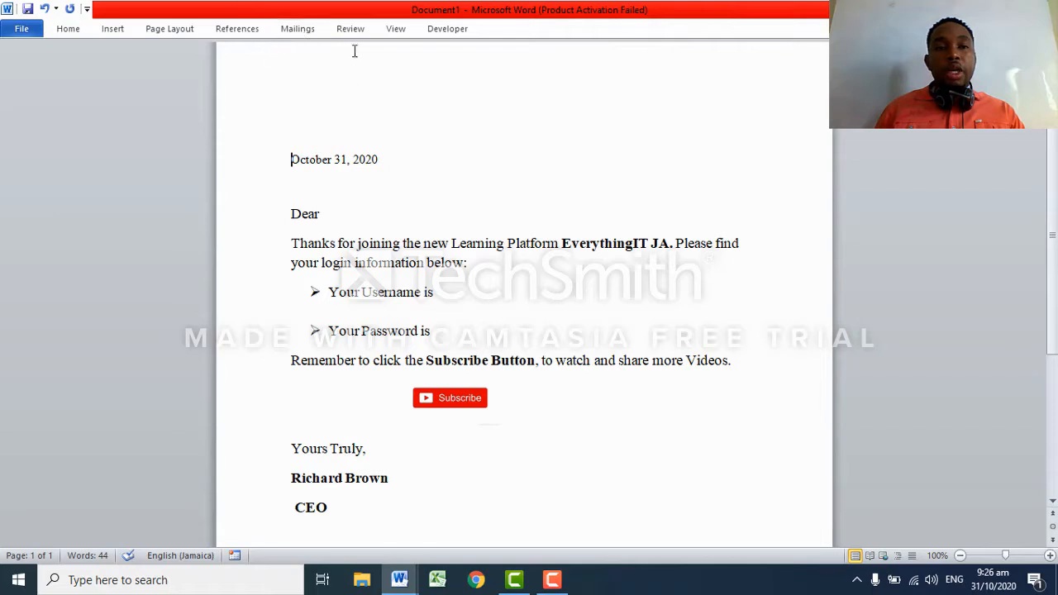
# Start a new recipient list with Mailings > Select Recipients > Type New List.
pyautogui.click(298, 29)
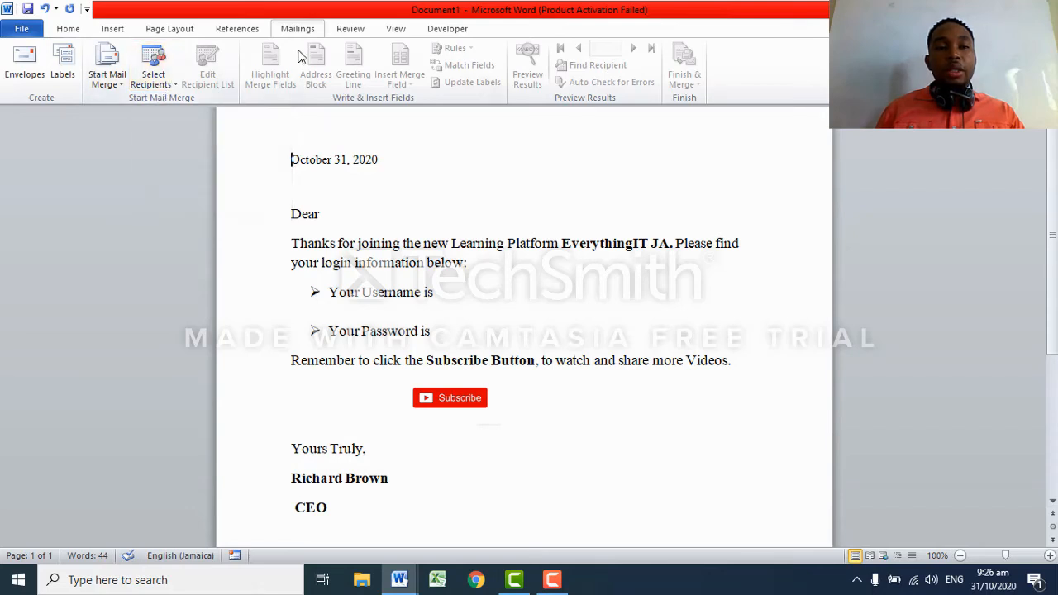
pyautogui.click(173, 86)
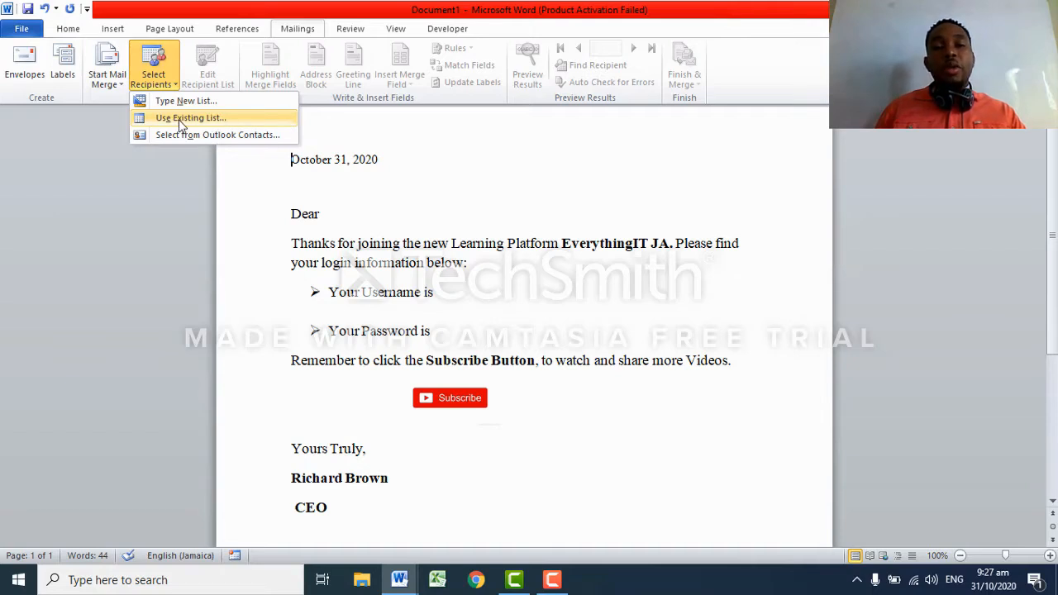
pyautogui.click(234, 103)
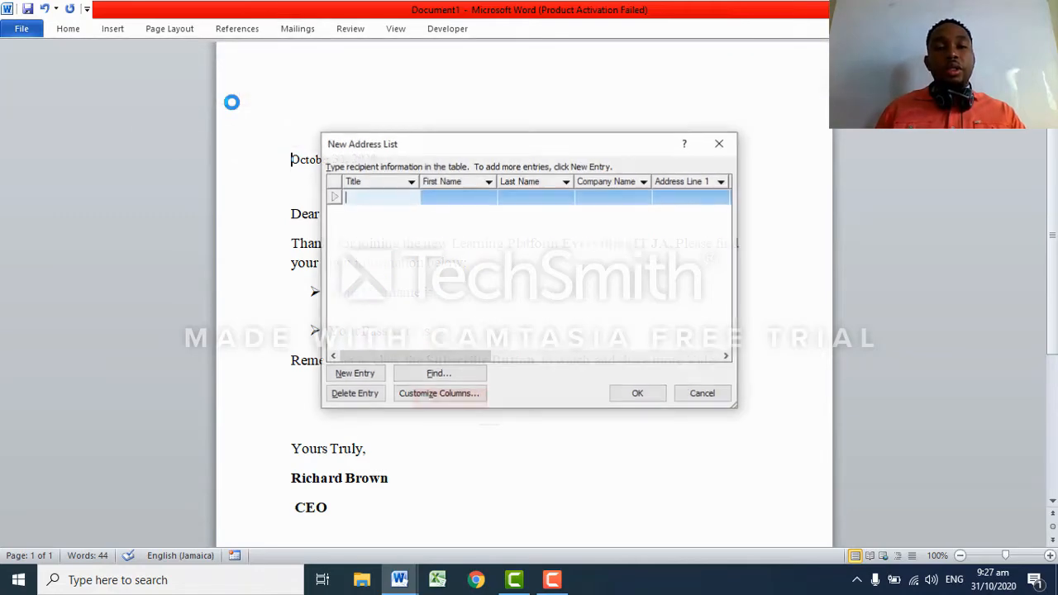
# Enter the first recipient's title Mr. and first and last name.
pyautogui.moveTo(451, 158); pyautogui.dragTo(442, 136)
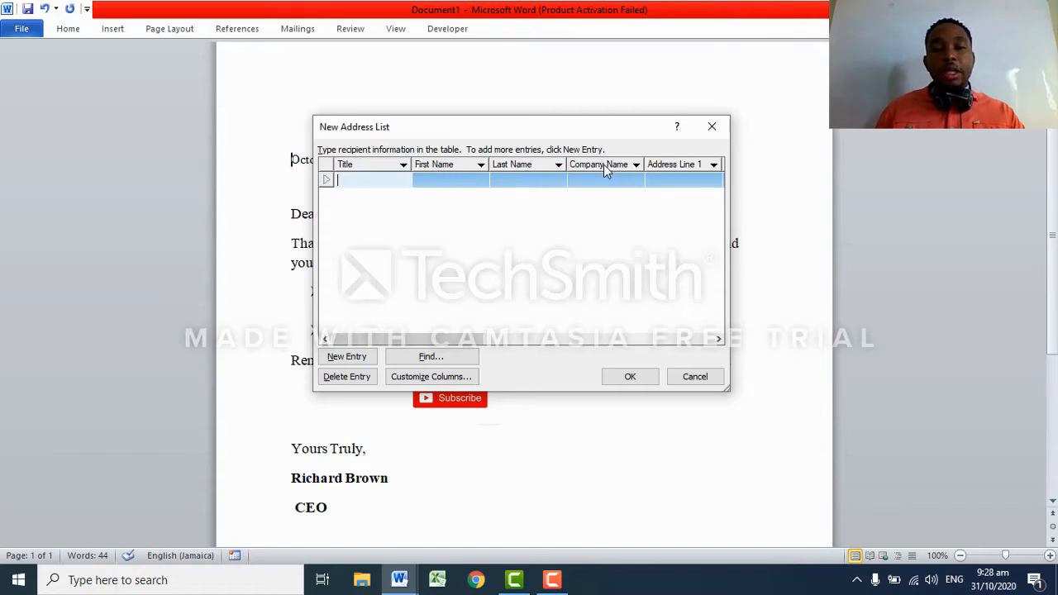
pyautogui.moveTo(483, 345)
pyautogui.mouseDown()
pyautogui.moveTo(686, 347)
pyautogui.moveTo(454, 339)
pyautogui.moveTo(476, 340)
pyautogui.moveTo(467, 340)
pyautogui.mouseUp()
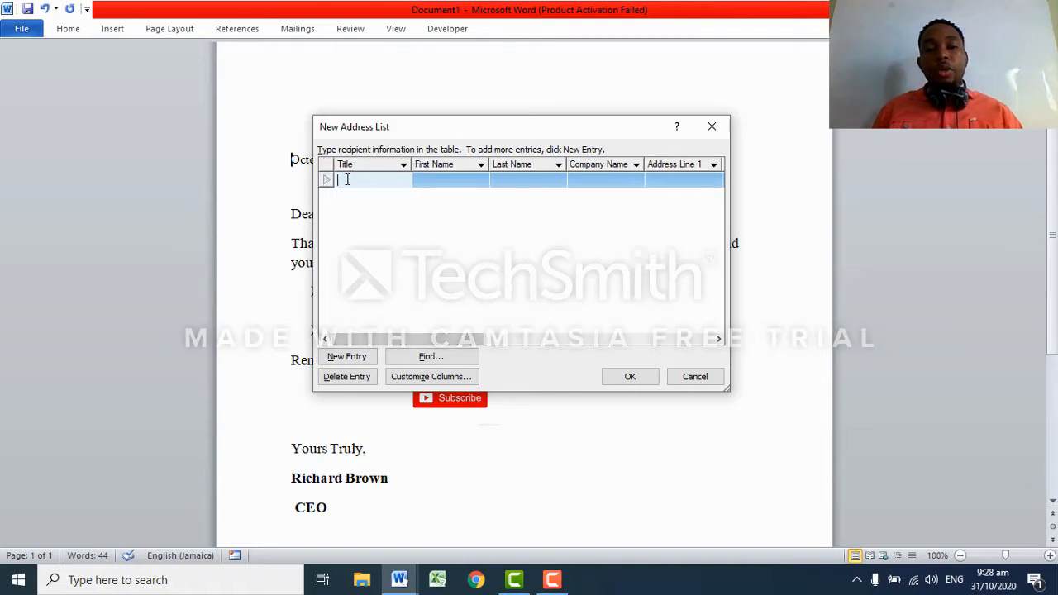
pyautogui.write('Mr.')
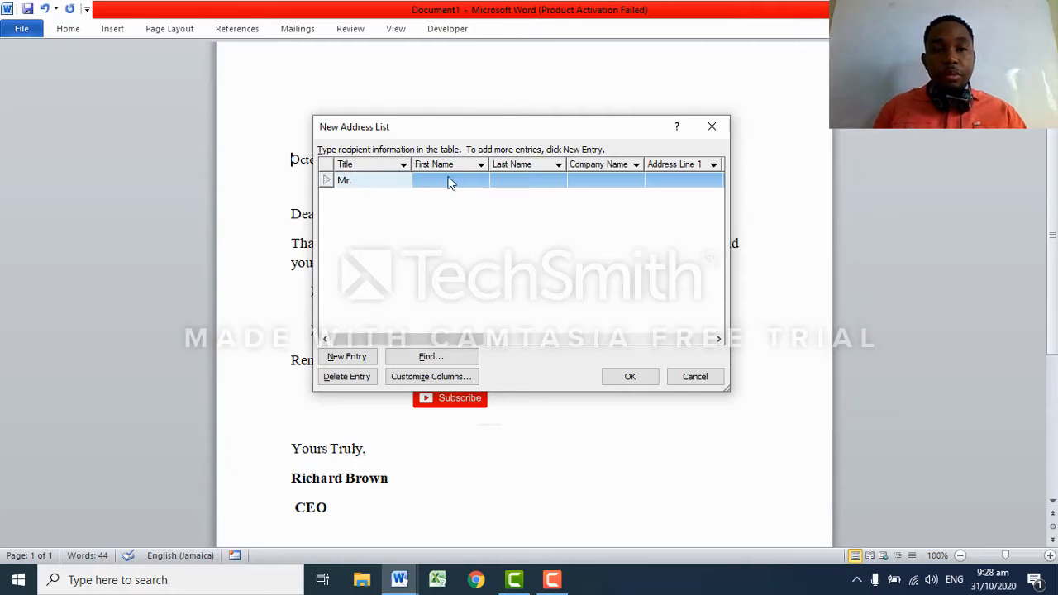
pyautogui.click(438, 179)
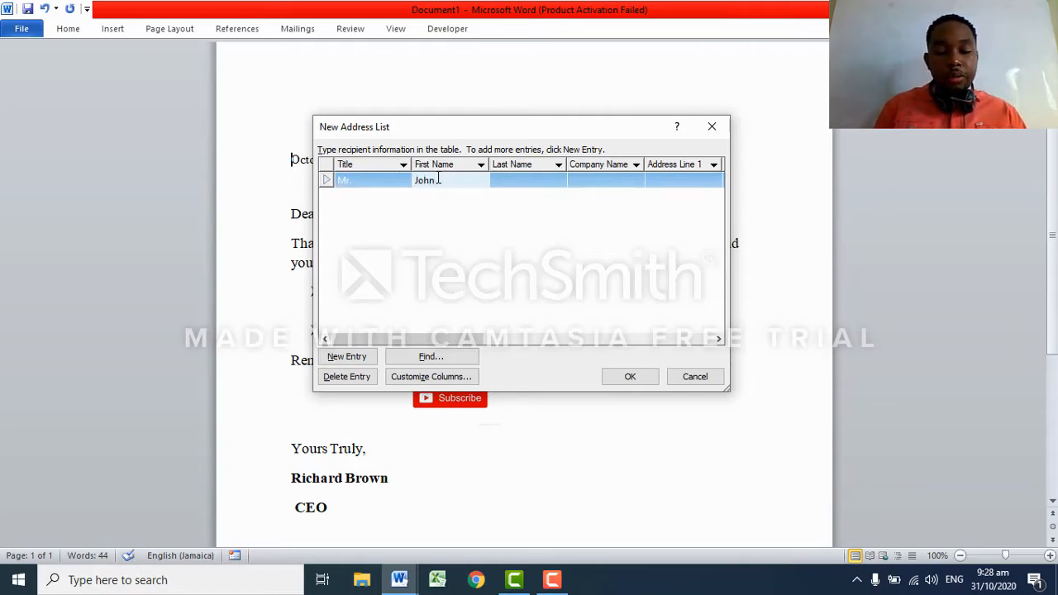
pyautogui.click(514, 180)
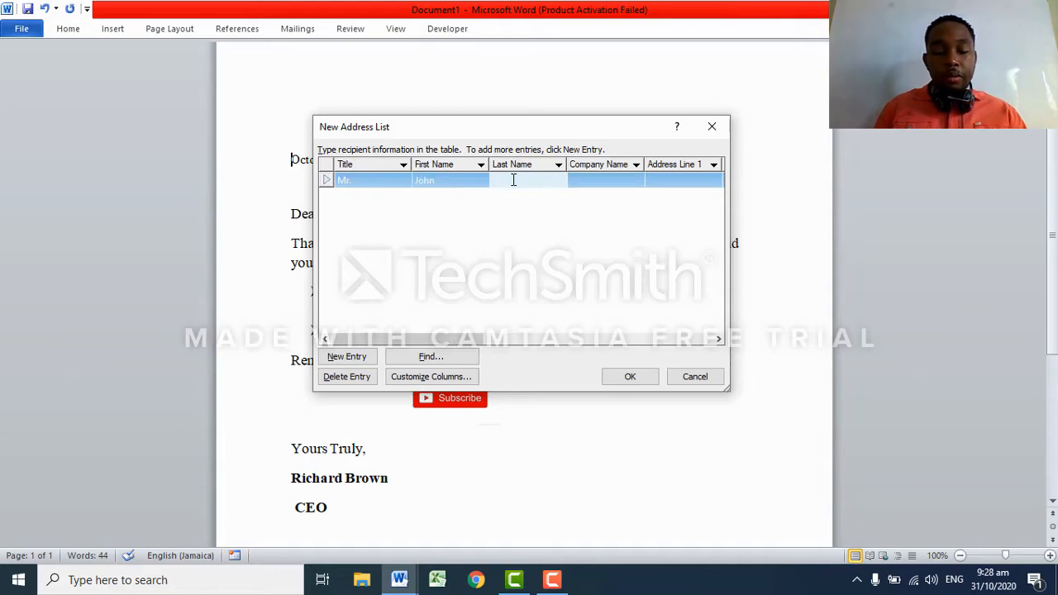
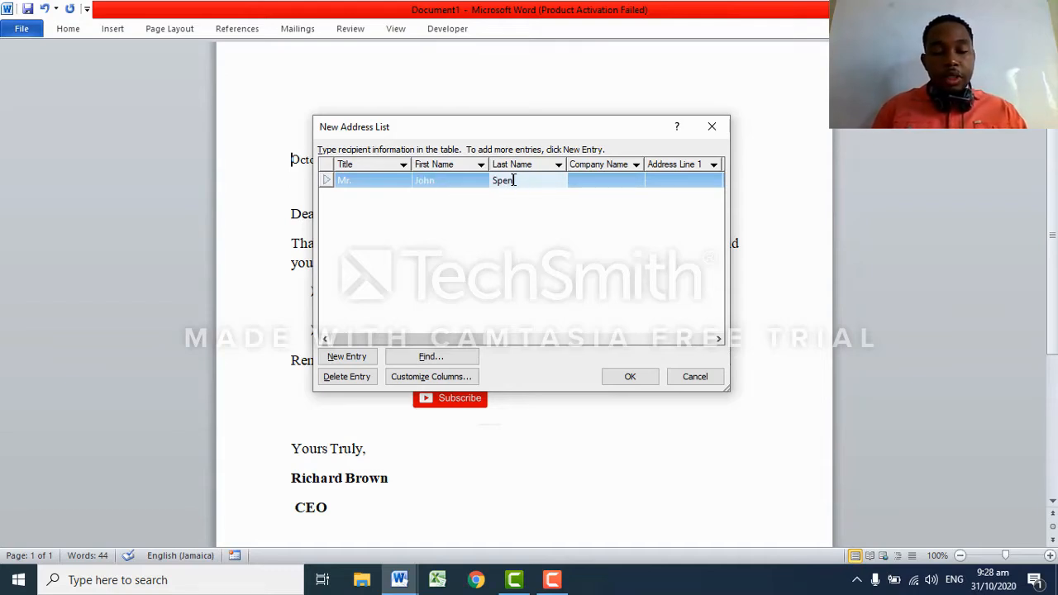
# Enter company Flow and begin the first recipient's Address Line 1.
pyautogui.moveTo(420, 340); pyautogui.dragTo(460, 340)
pyautogui.click(509, 179)
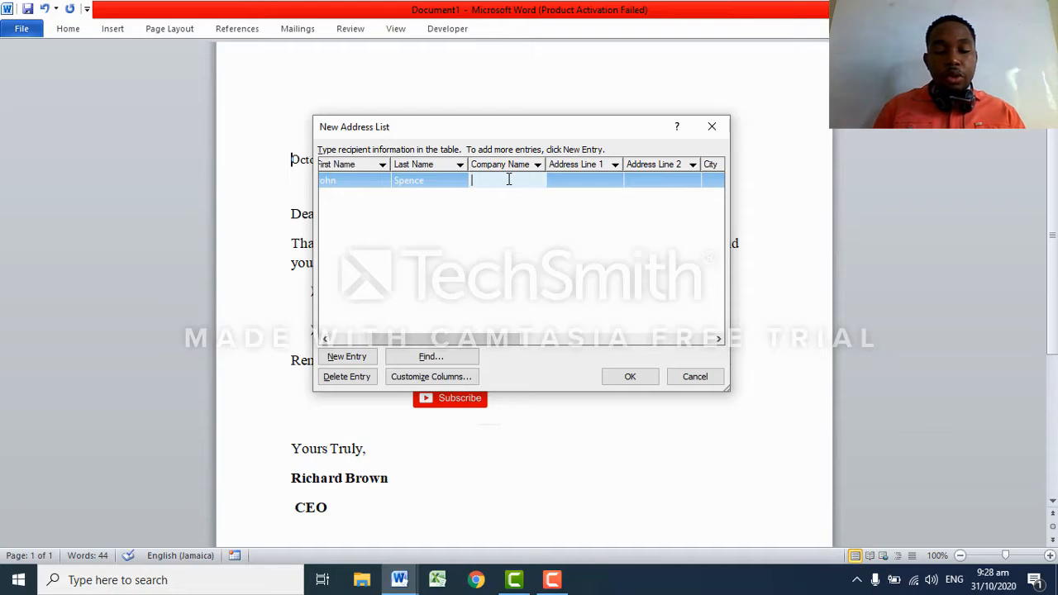
pyautogui.write('Flow')
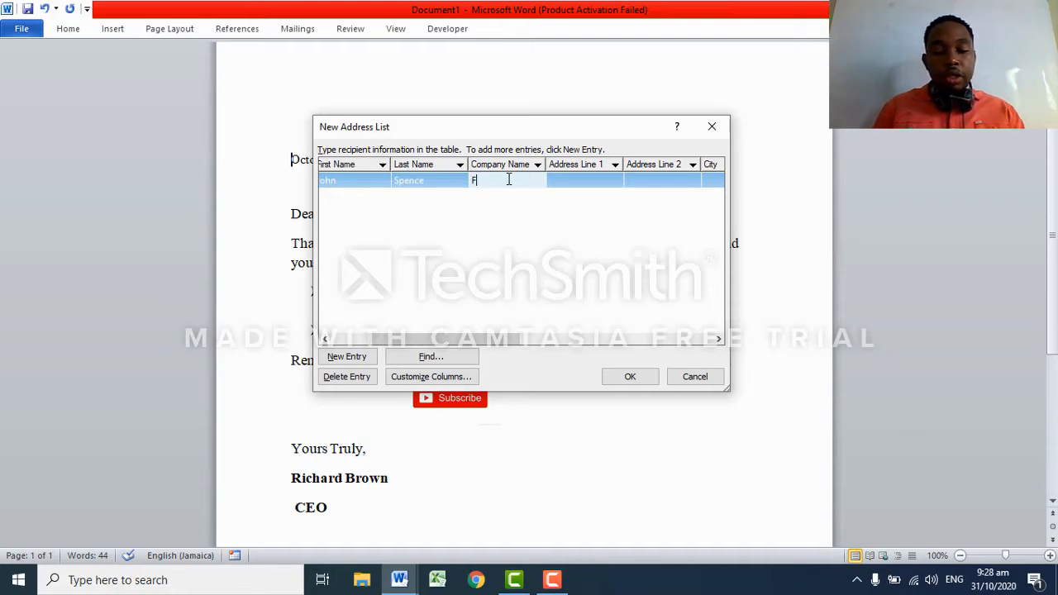
pyautogui.click(570, 181)
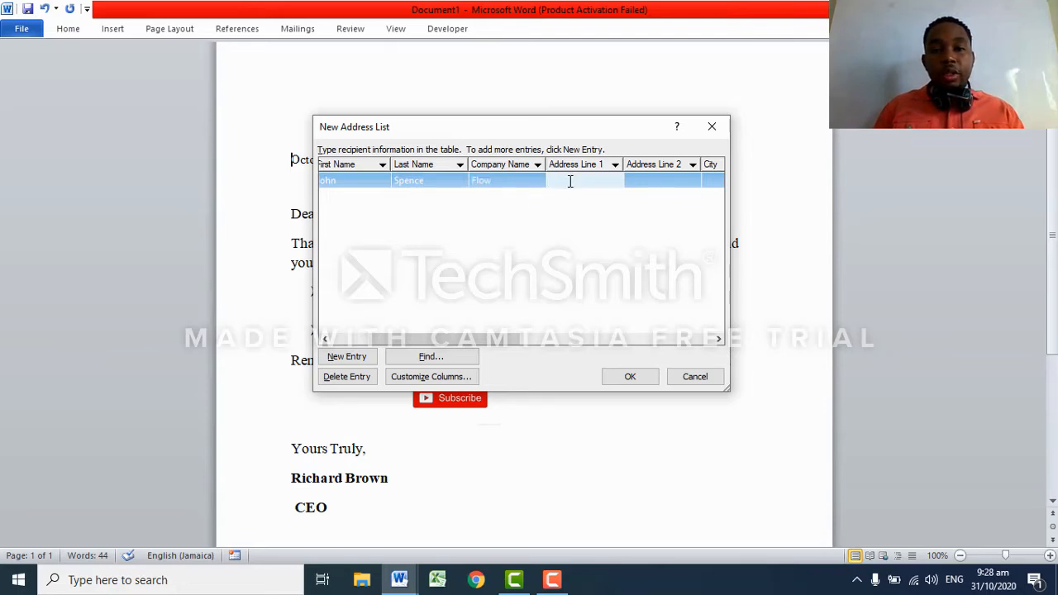
pyautogui.write('Addres')
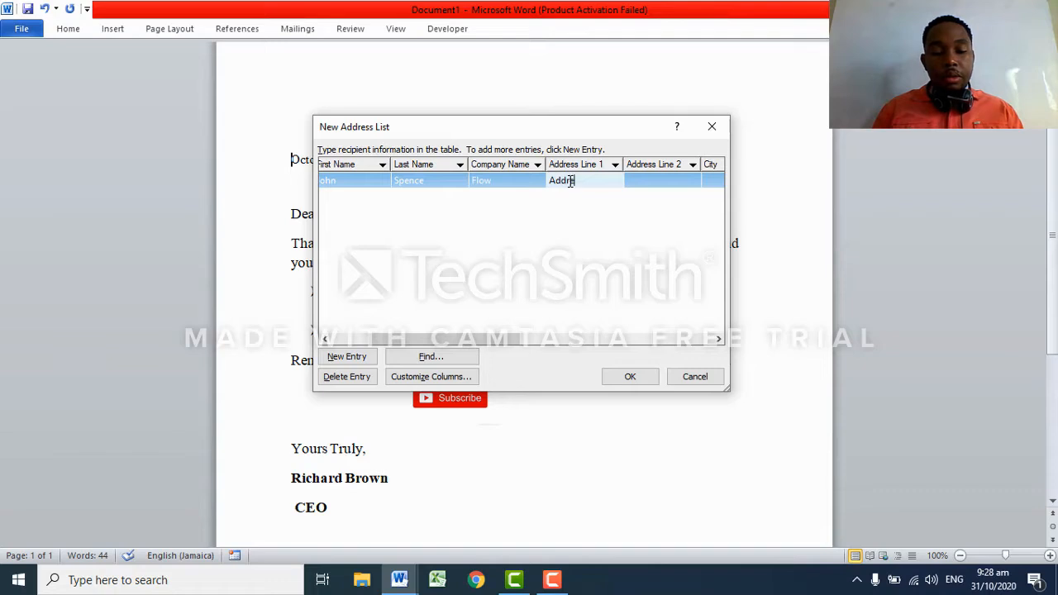
pyautogui.write('s')
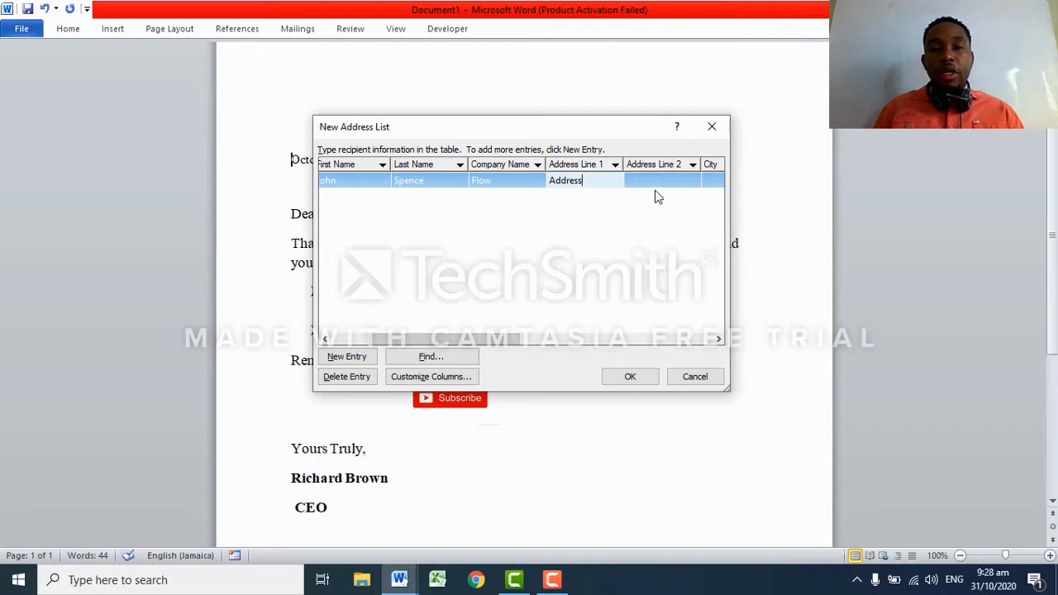
# Add new Username and Password fields to the address list through Customize Columns.
pyautogui.click(454, 379)
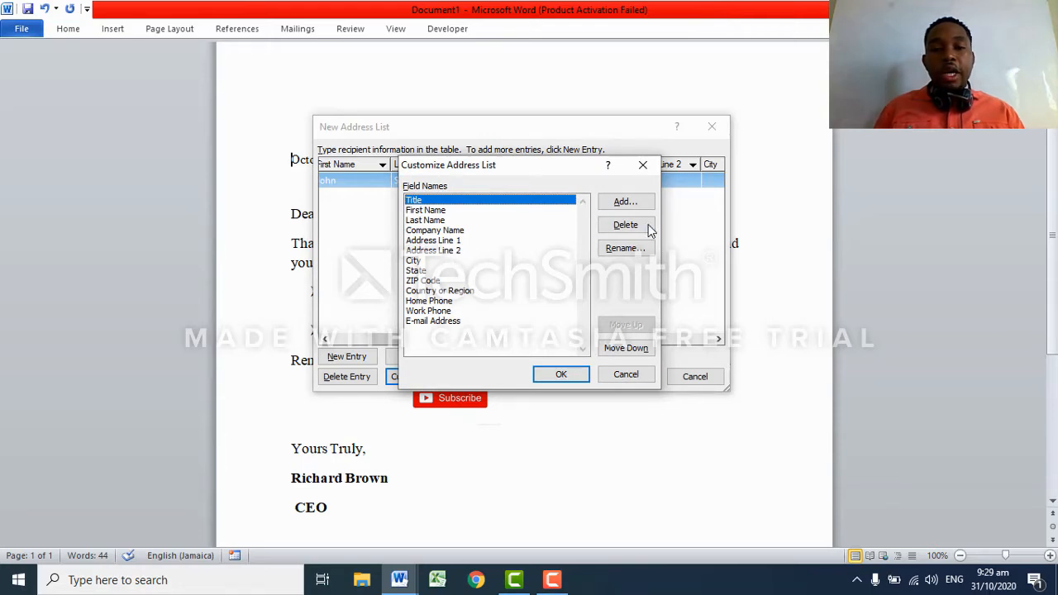
pyautogui.click(630, 205)
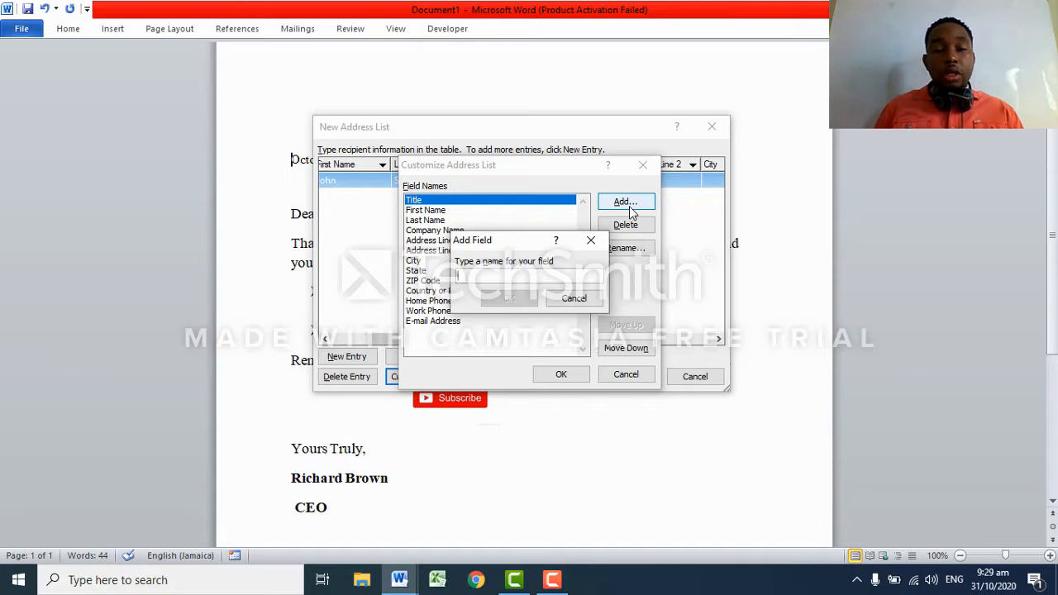
pyautogui.write('Username')
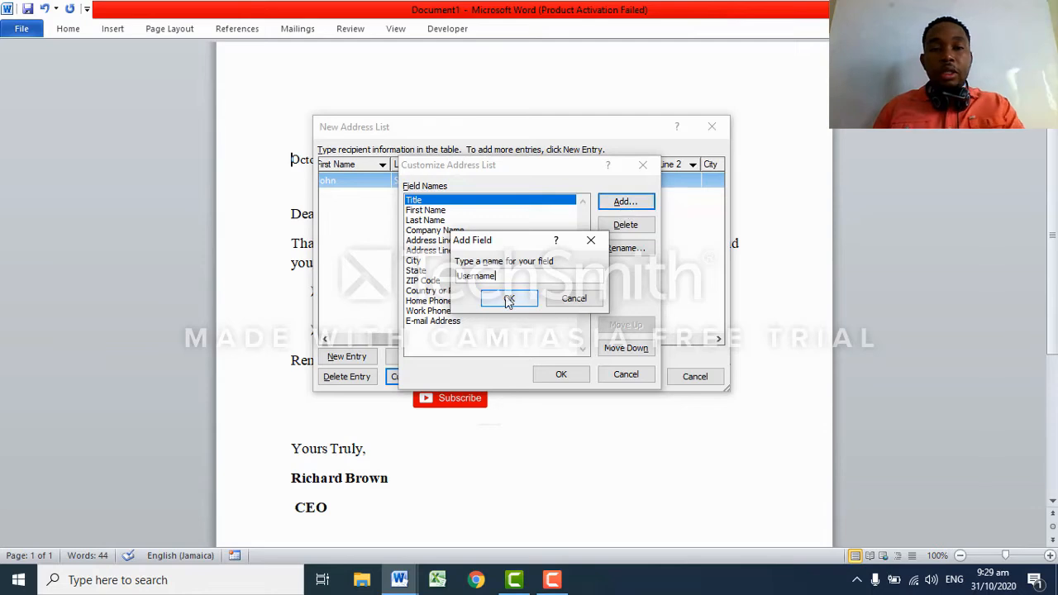
pyautogui.click(515, 302)
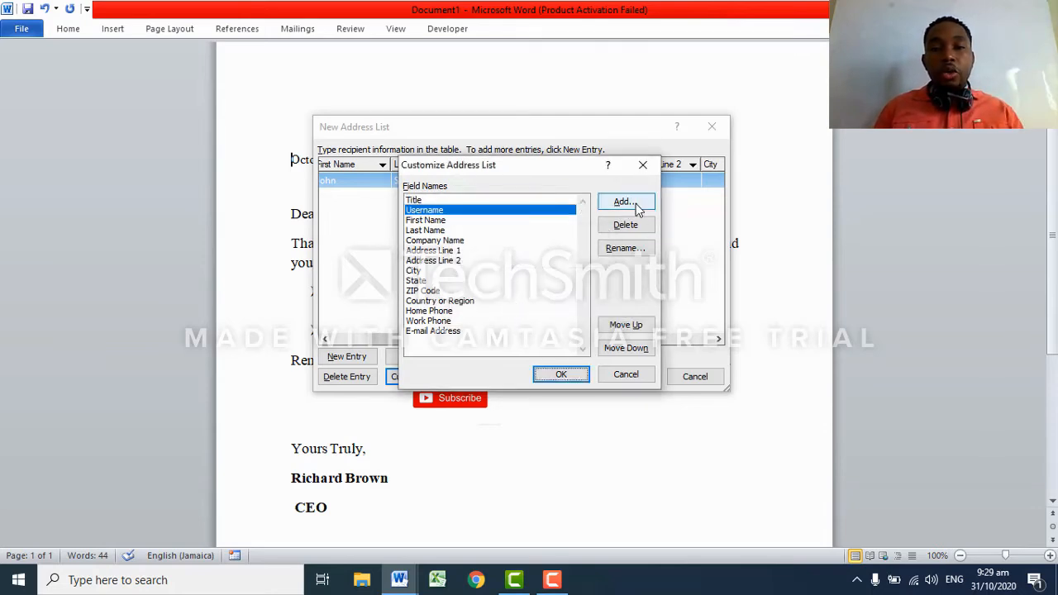
pyautogui.click(626, 203)
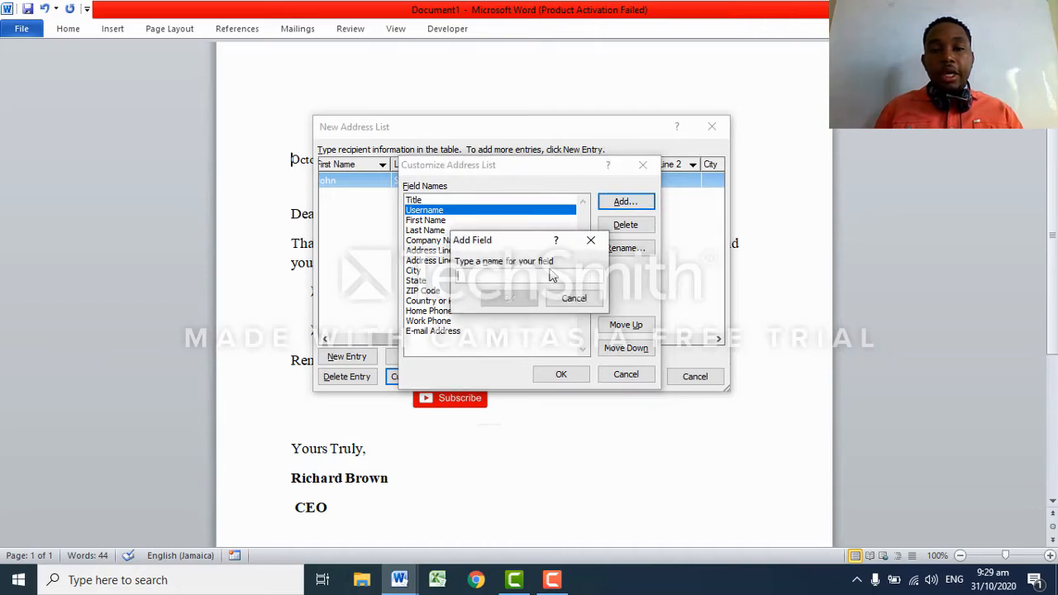
pyautogui.write('Pa')
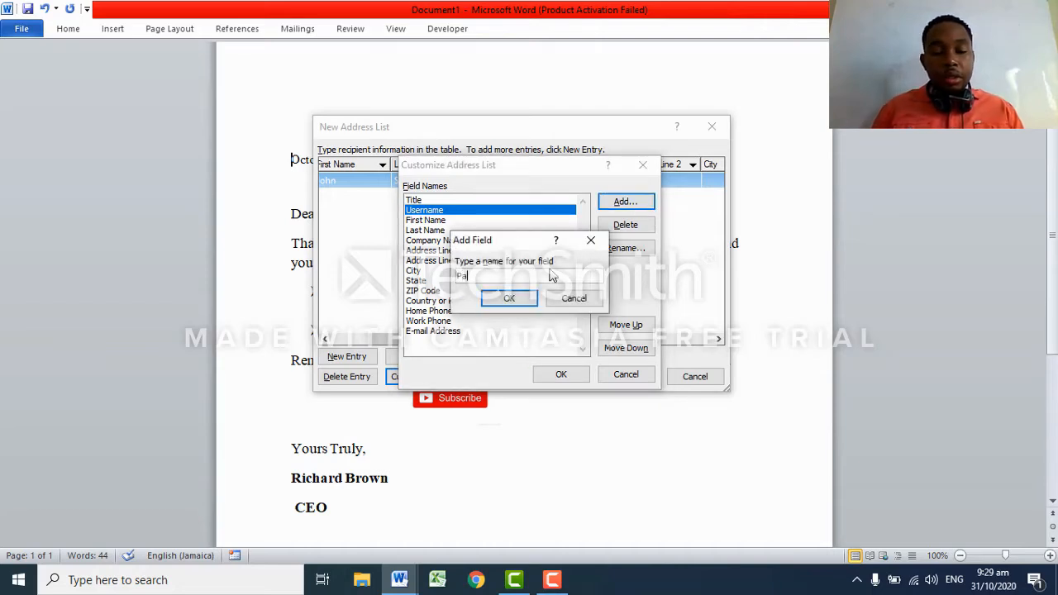
pyautogui.write('ssword')
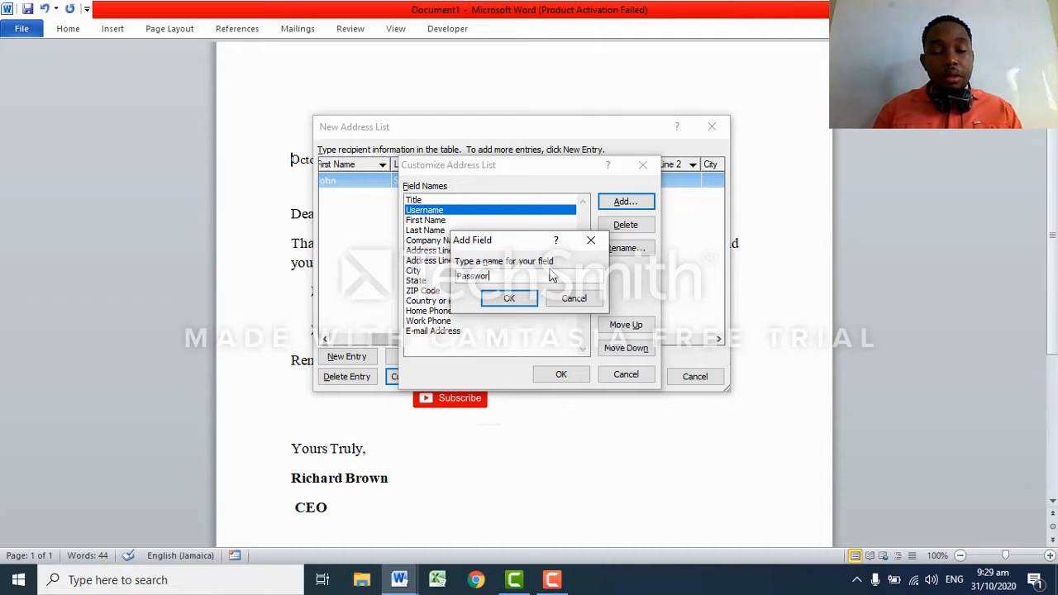
pyautogui.click(509, 299)
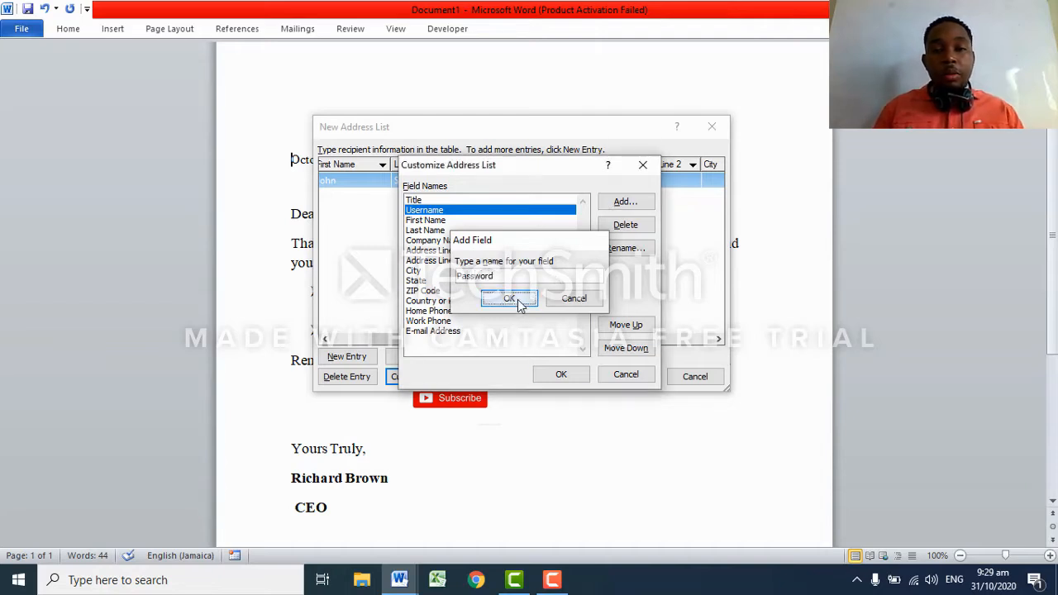
pyautogui.click(549, 373)
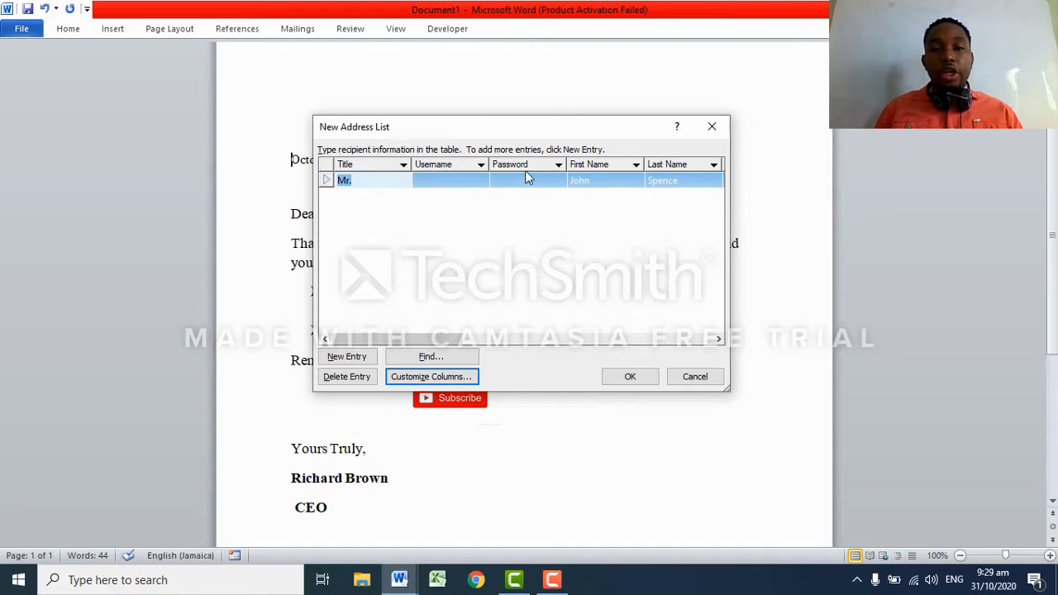
# Enter the first recipient's username and password in the new columns.
pyautogui.click(428, 183)
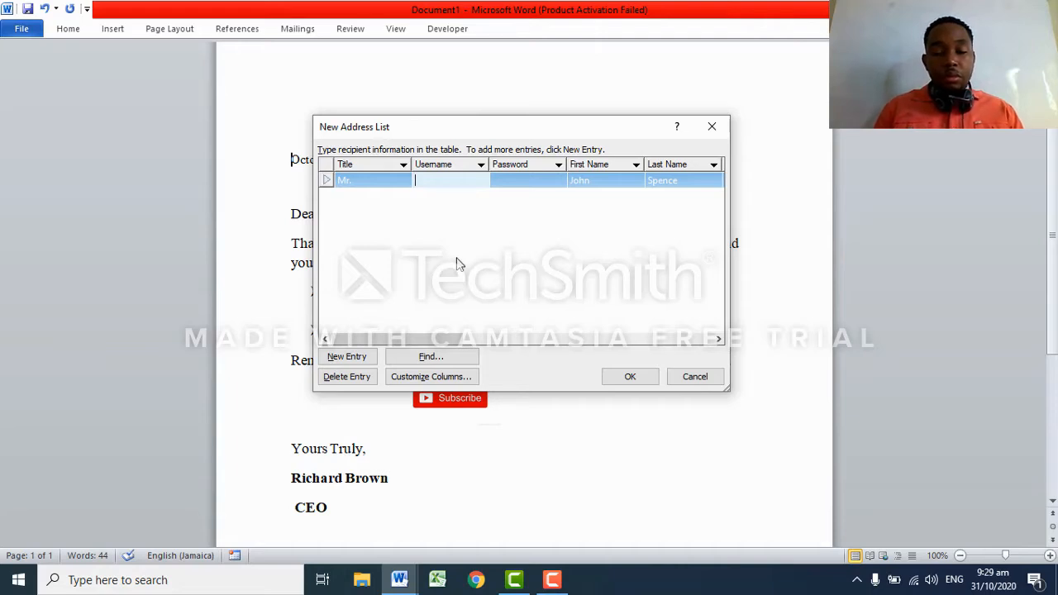
pyautogui.write('J')
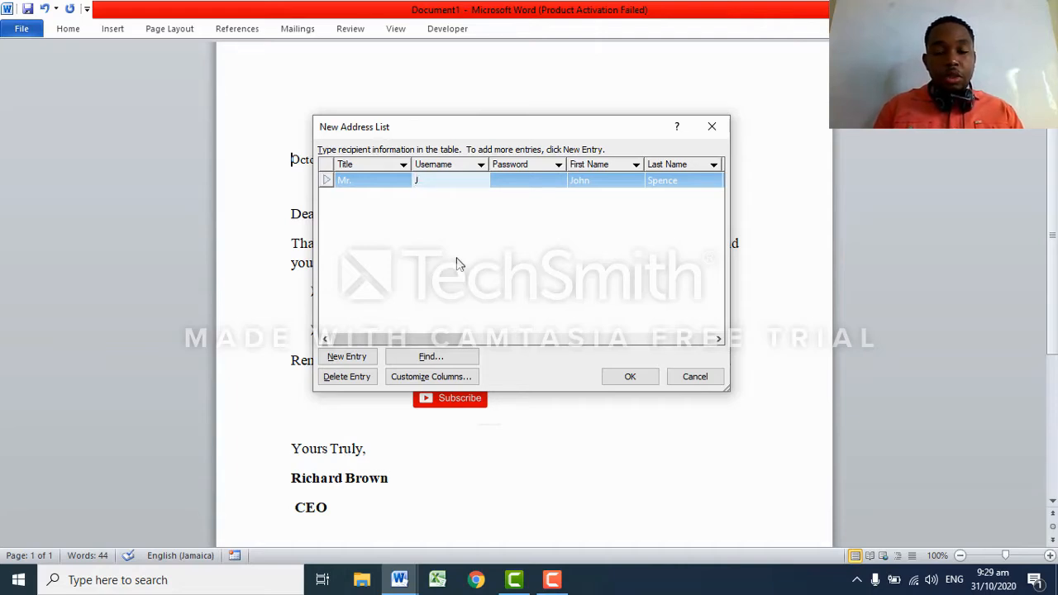
pyautogui.write('ohn2020')
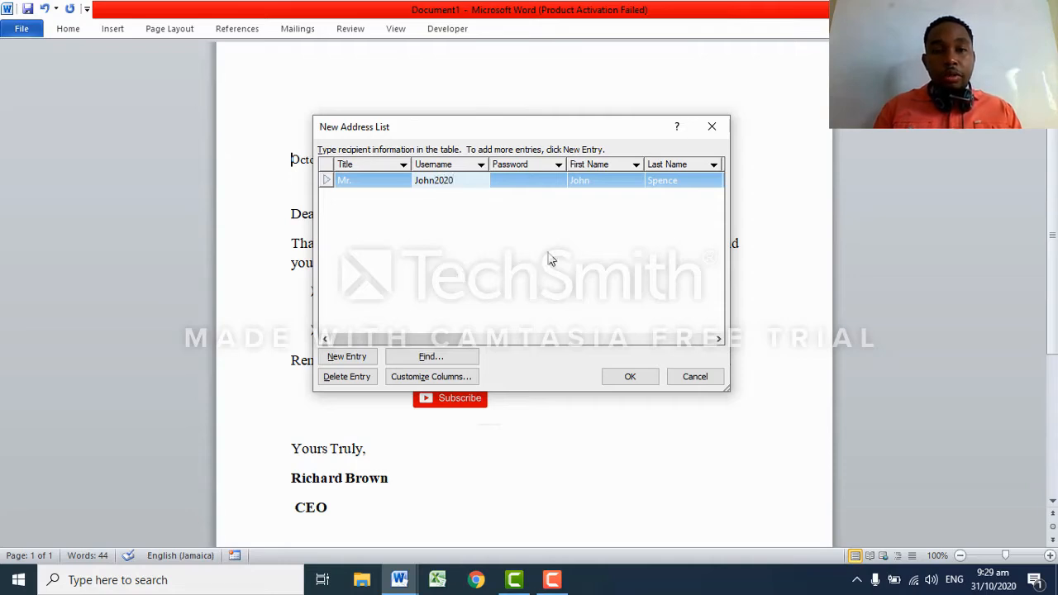
pyautogui.click(515, 179)
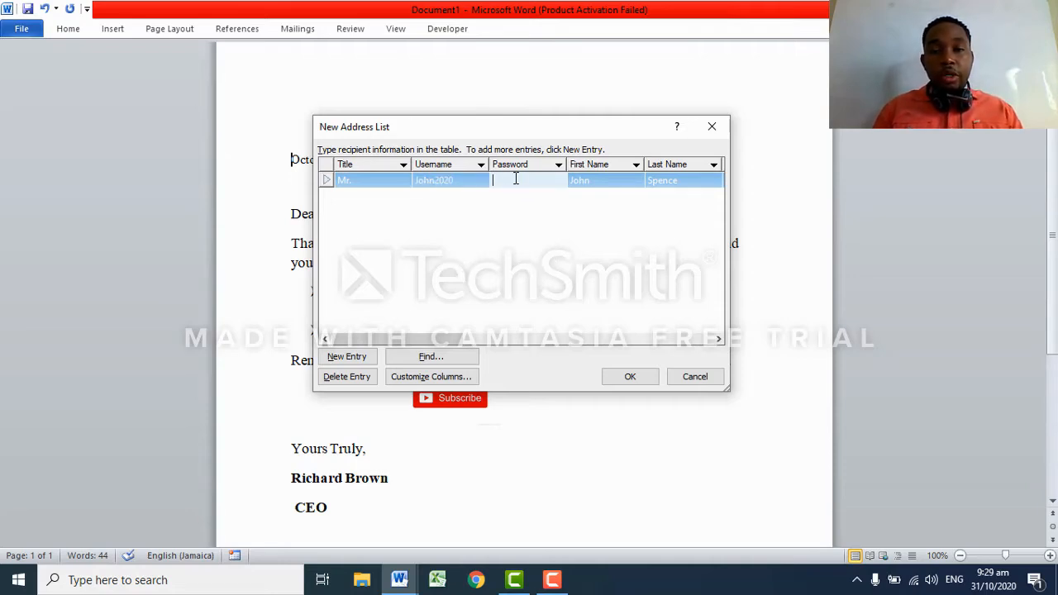
pyautogui.write('IT')
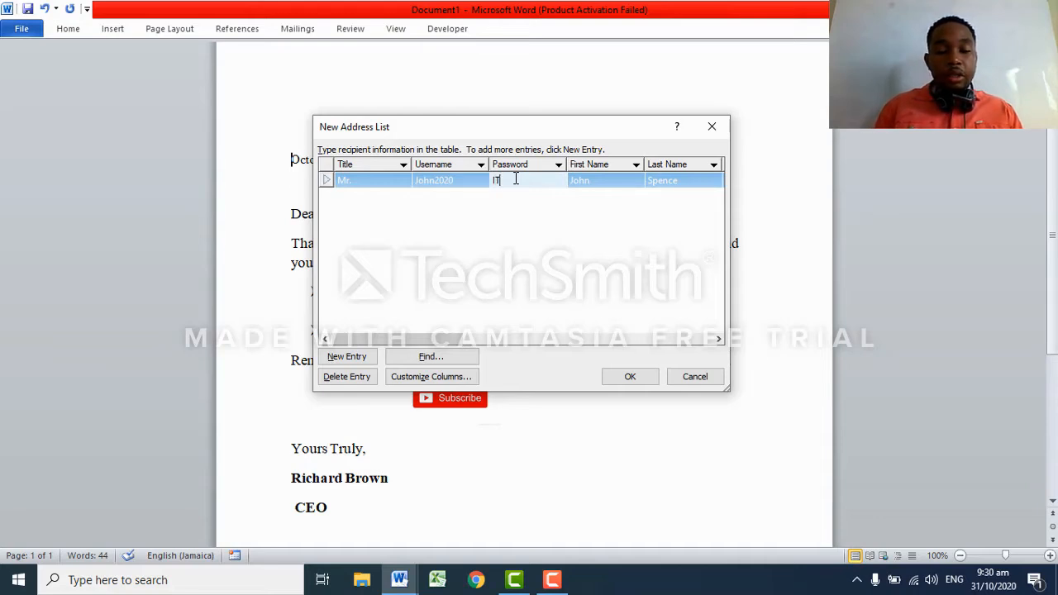
pyautogui.write('0001')
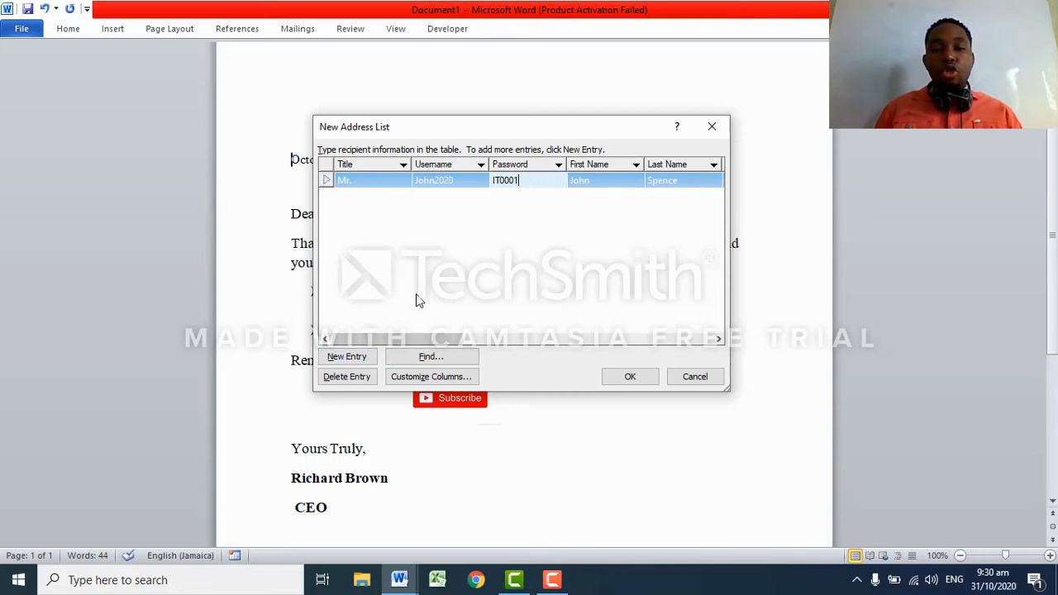
pyautogui.click(364, 361)
# Give the second recipient the title Miss and type her name.
pyautogui.click(366, 196)
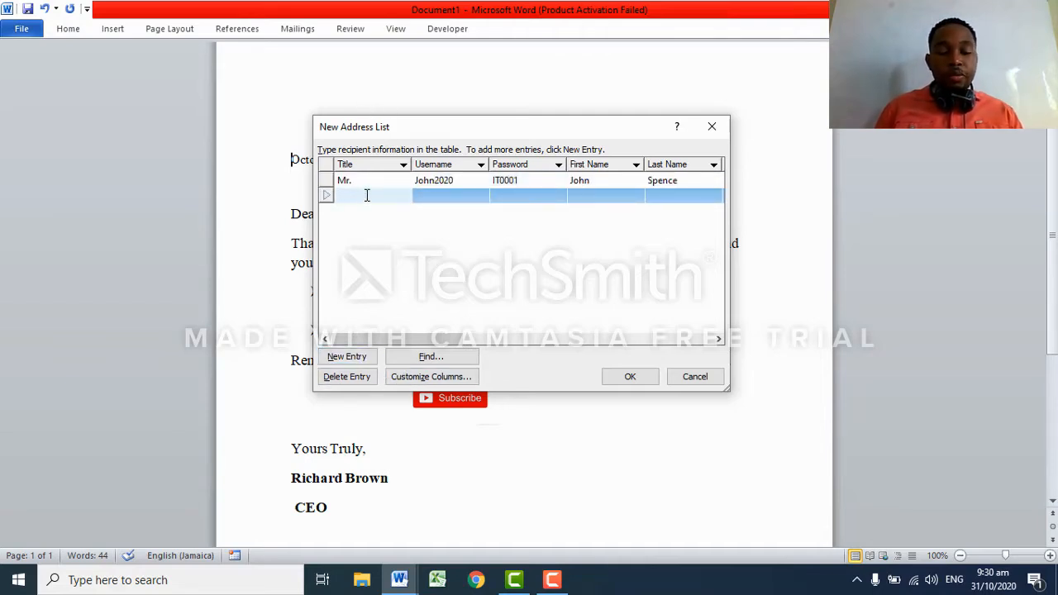
pyautogui.write('Miss')
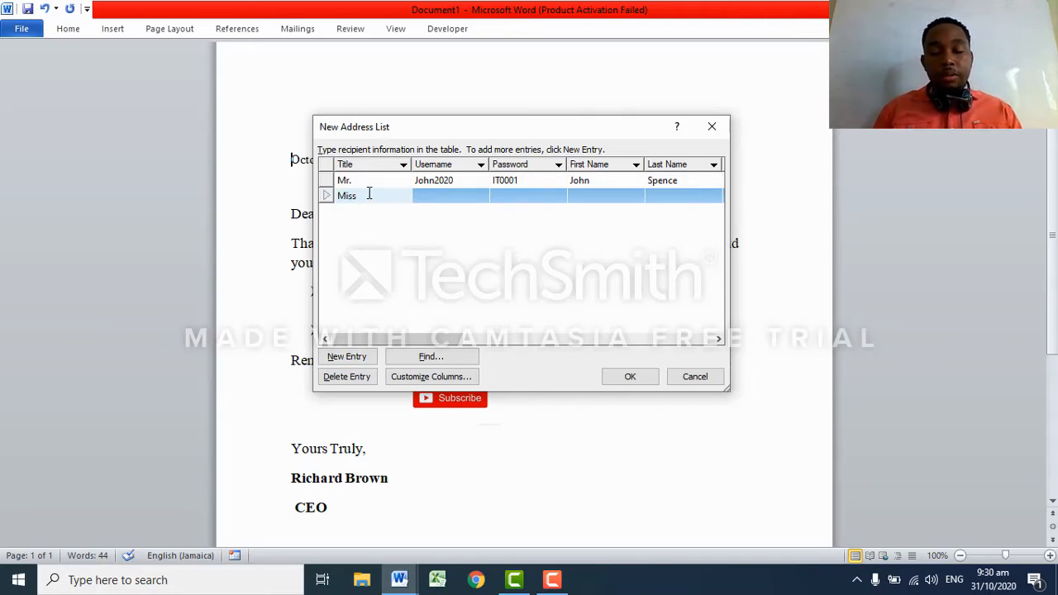
pyautogui.click(431, 196)
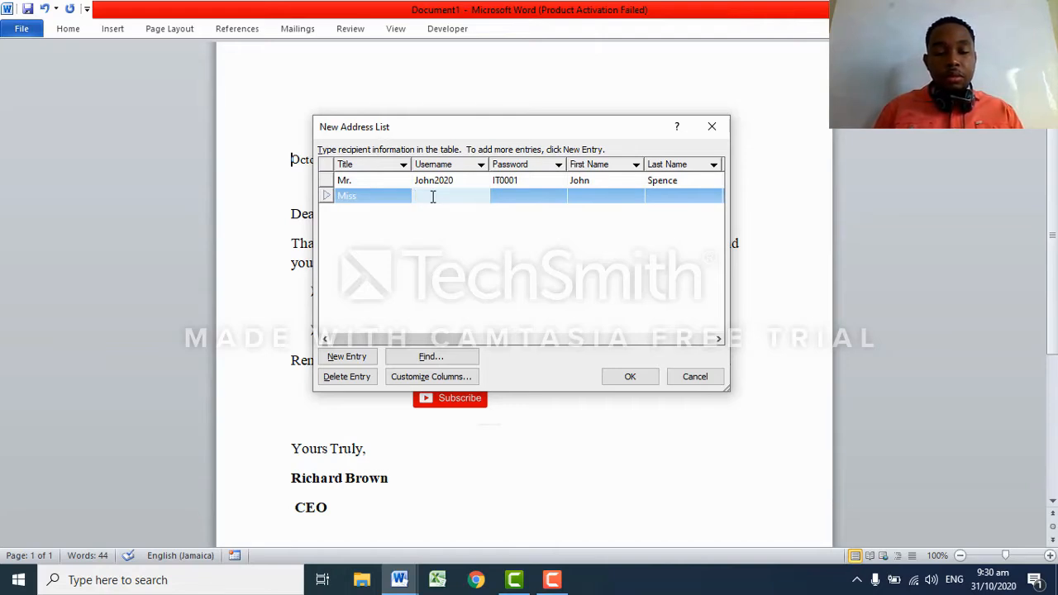
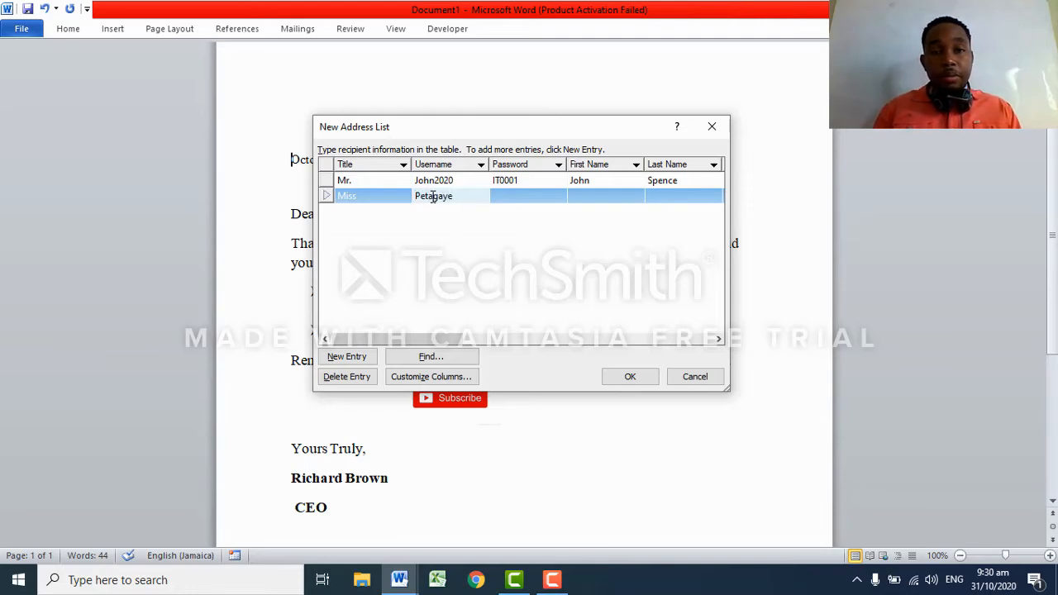
pyautogui.click(522, 203)
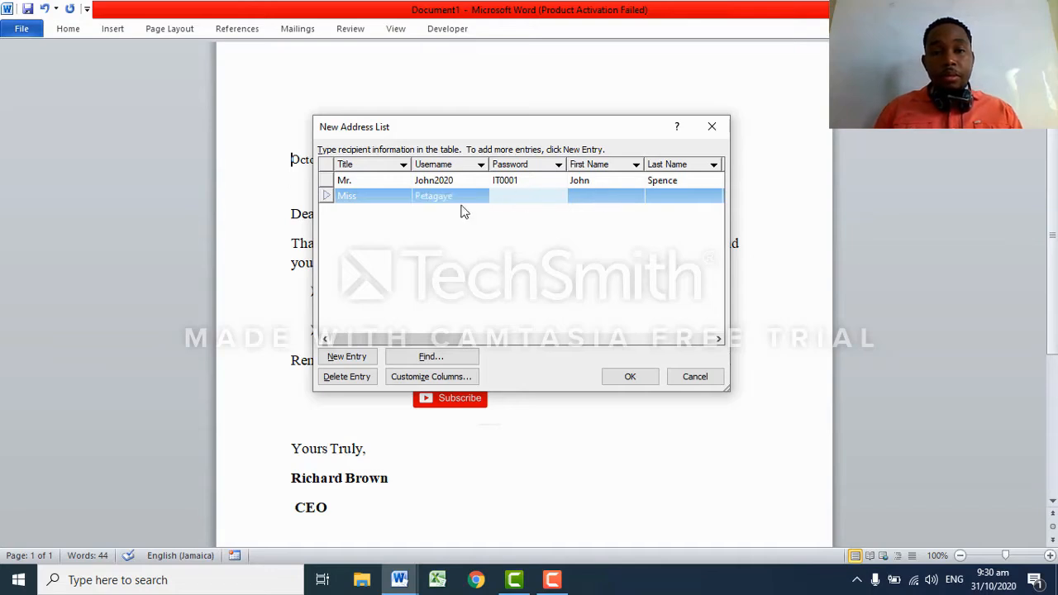
# Move the name from Username into First Name, then enlarge and reposition the dialog.
pyautogui.click(463, 197)
pyautogui.moveTo(460, 197); pyautogui.dragTo(408, 197)
pyautogui.hotkey('ctrl', 'c')
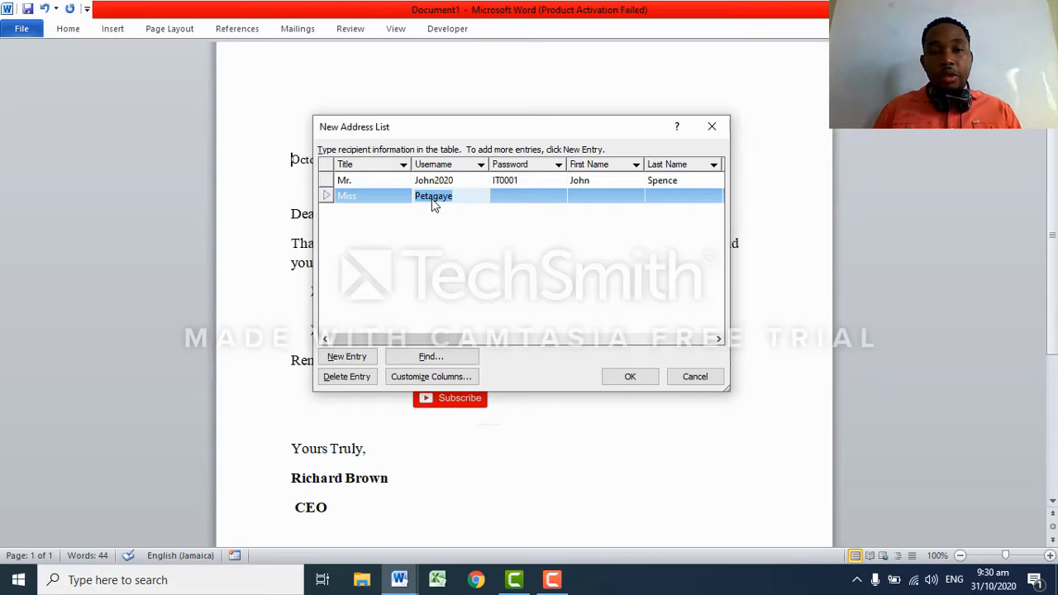
pyautogui.press('BackSpace')
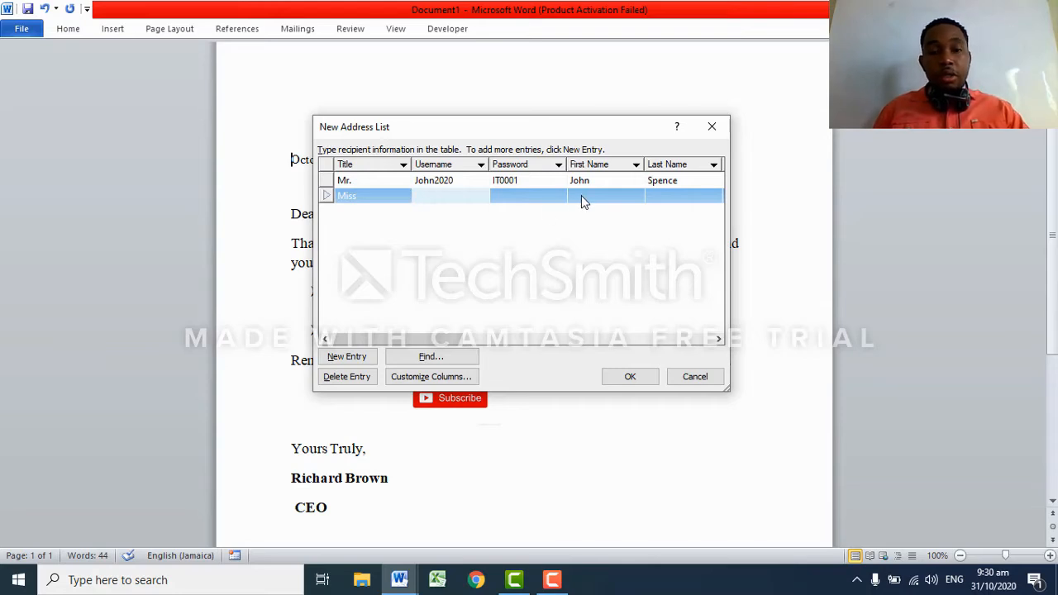
pyautogui.click(582, 196)
pyautogui.hotkey('ctrl', 'v')
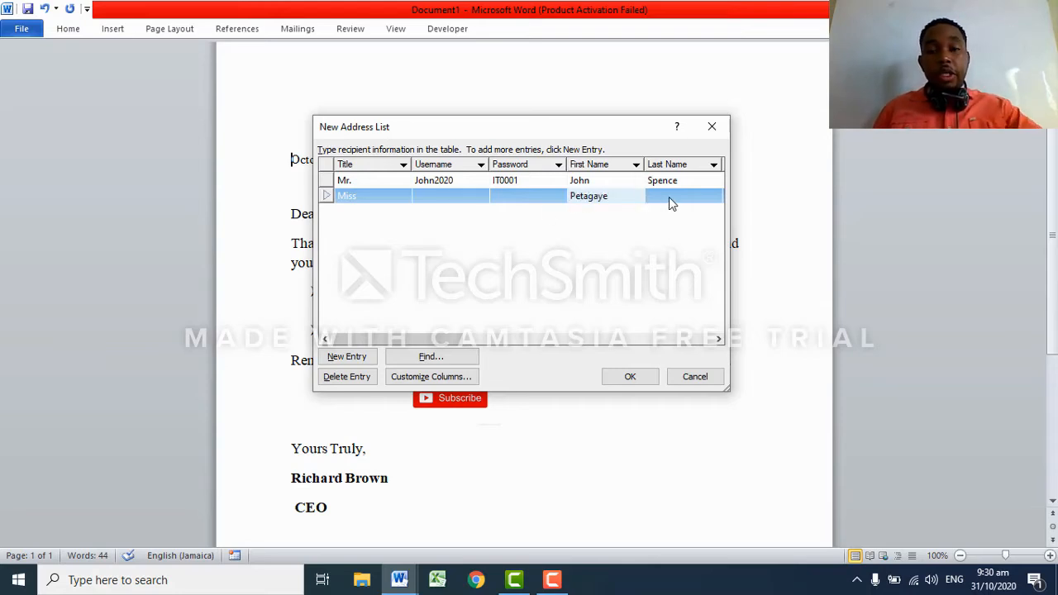
pyautogui.click(667, 197)
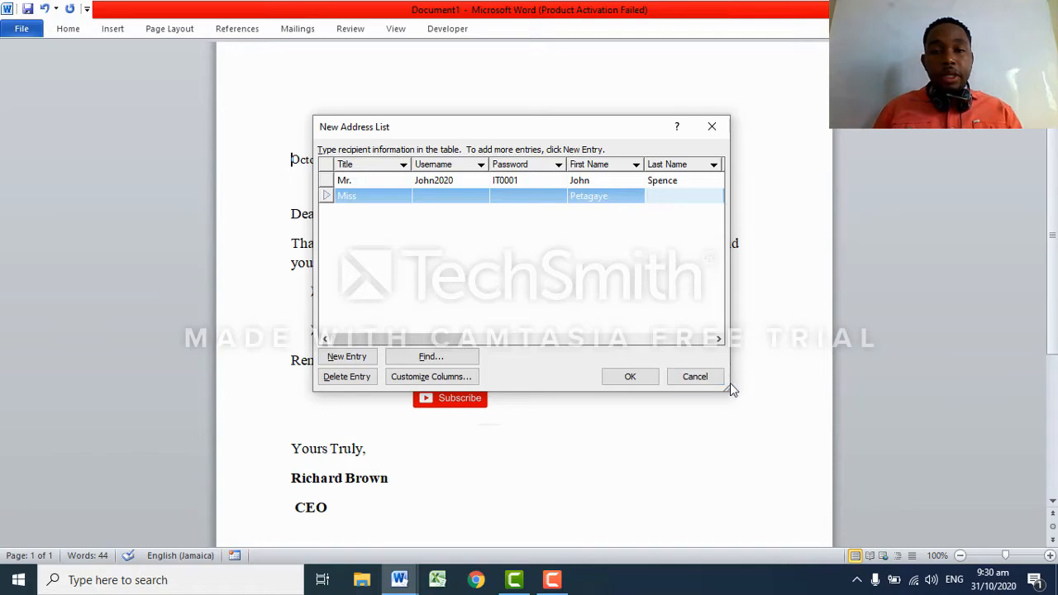
pyautogui.moveTo(729, 395); pyautogui.dragTo(965, 558)
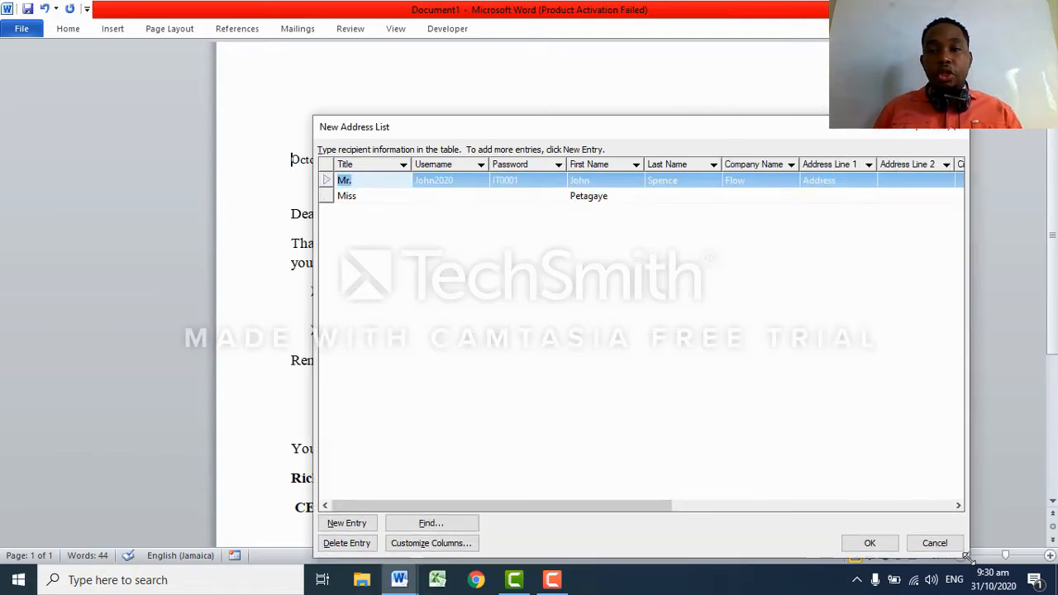
pyautogui.moveTo(595, 133); pyautogui.dragTo(477, 85)
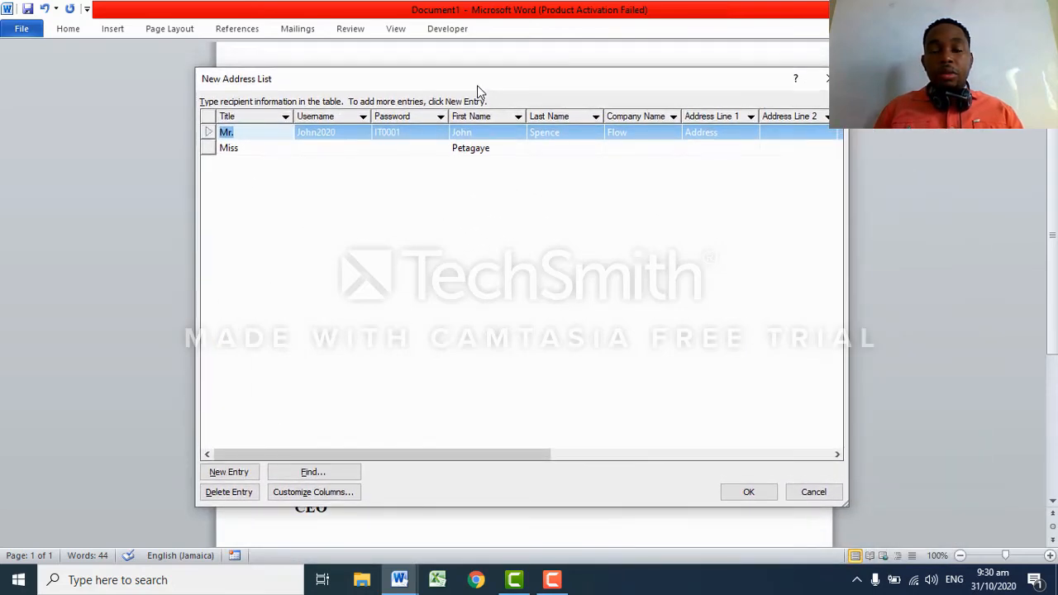
# Fill in the second recipient's username, password, last name and company JPS.
pyautogui.click(335, 151)
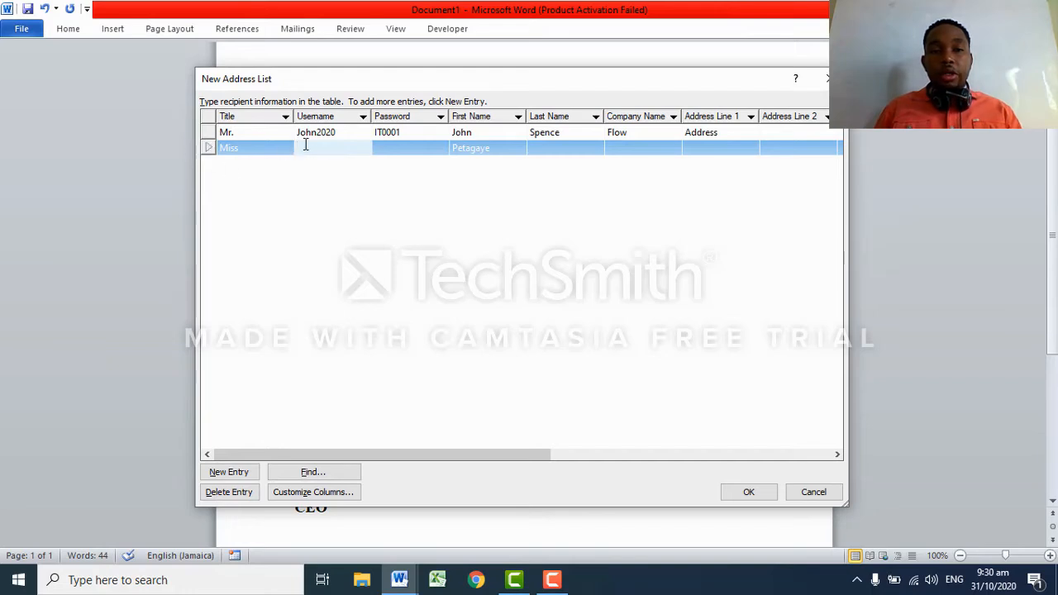
pyautogui.write('Pet')
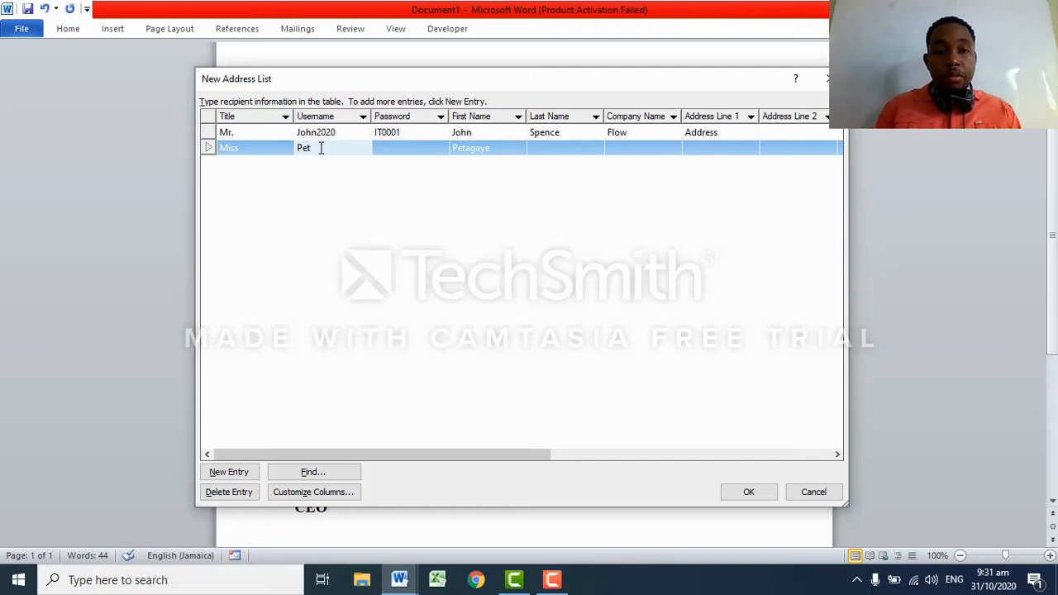
pyautogui.write('e2020')
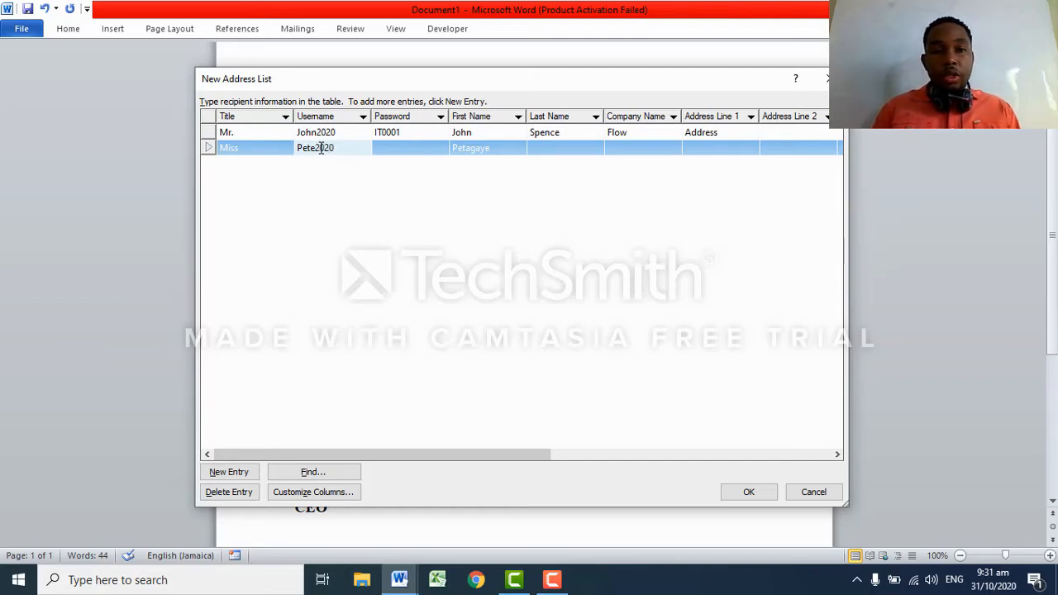
pyautogui.click(393, 145)
pyautogui.write('IT00')
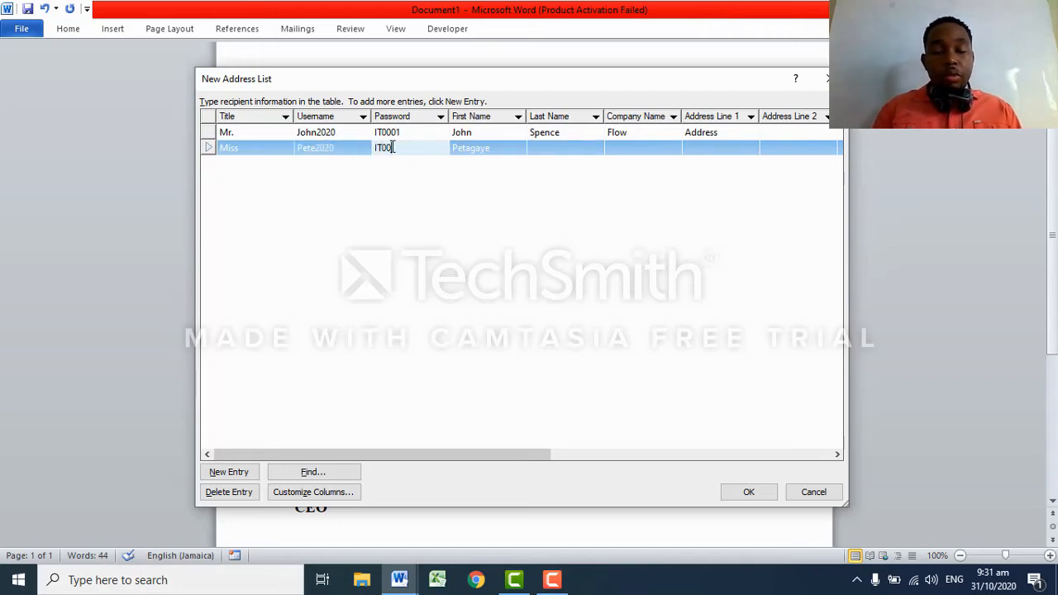
pyautogui.write('02')
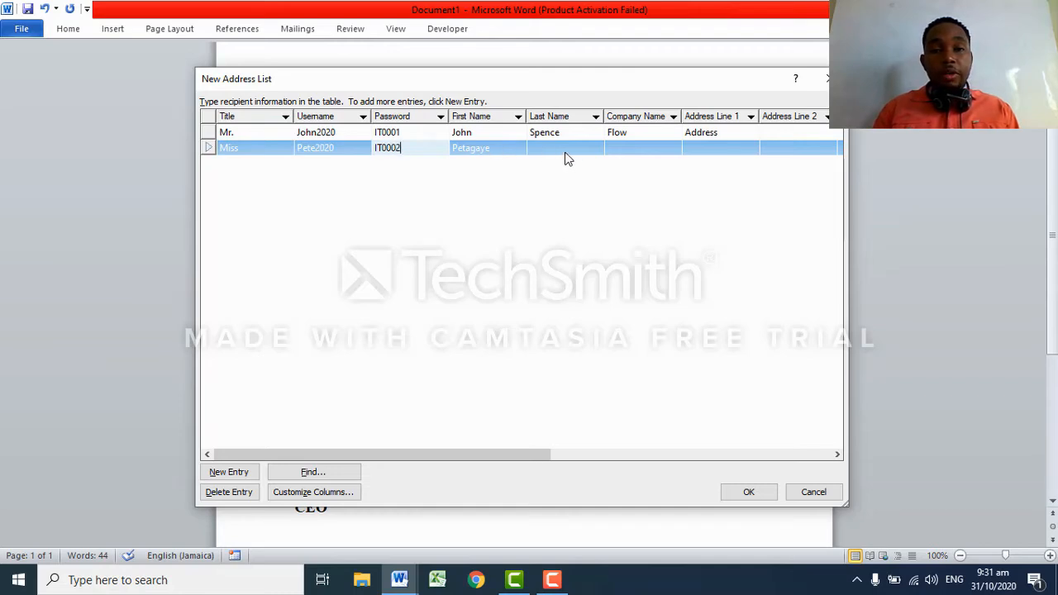
pyautogui.click(548, 151)
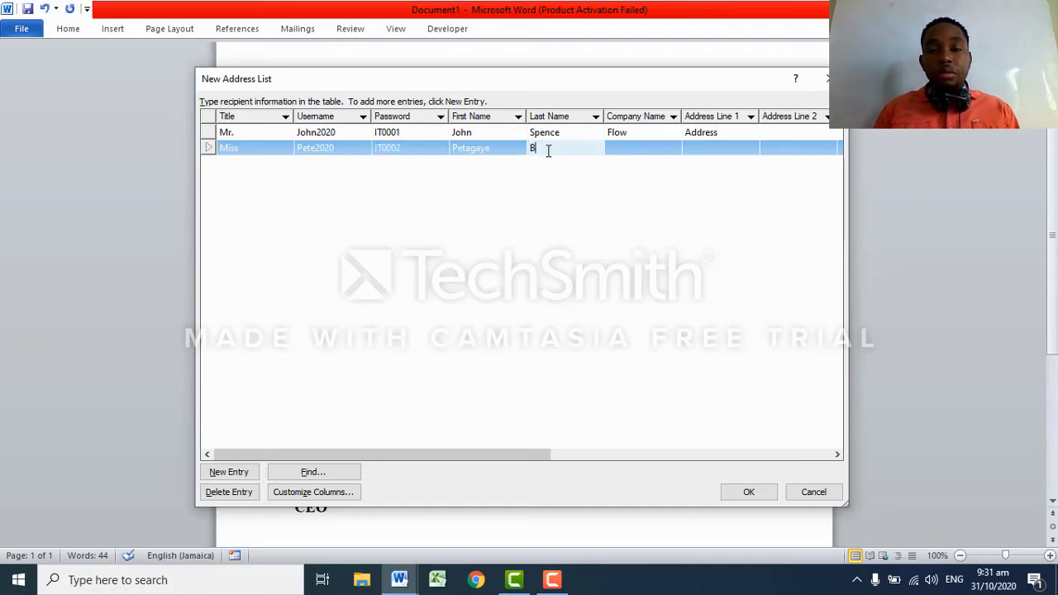
pyautogui.click(632, 150)
pyautogui.write('JPS')
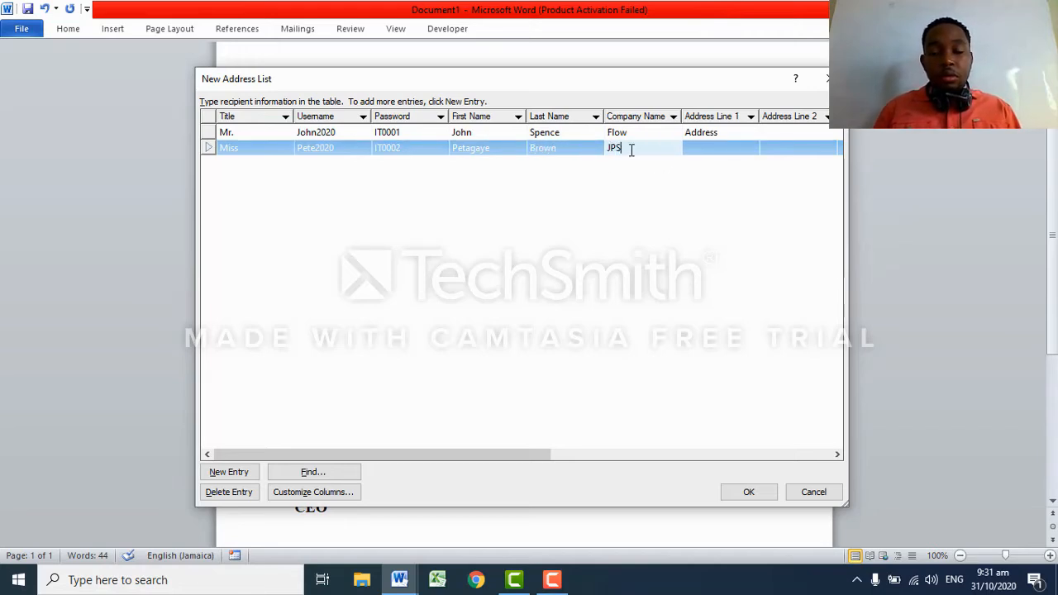
# Replace the first recipient's placeholder address and enter the second recipient's Address Line 1.
pyautogui.click(720, 135)
pyautogui.moveTo(724, 136); pyautogui.dragTo(682, 137)
pyautogui.write('St J')
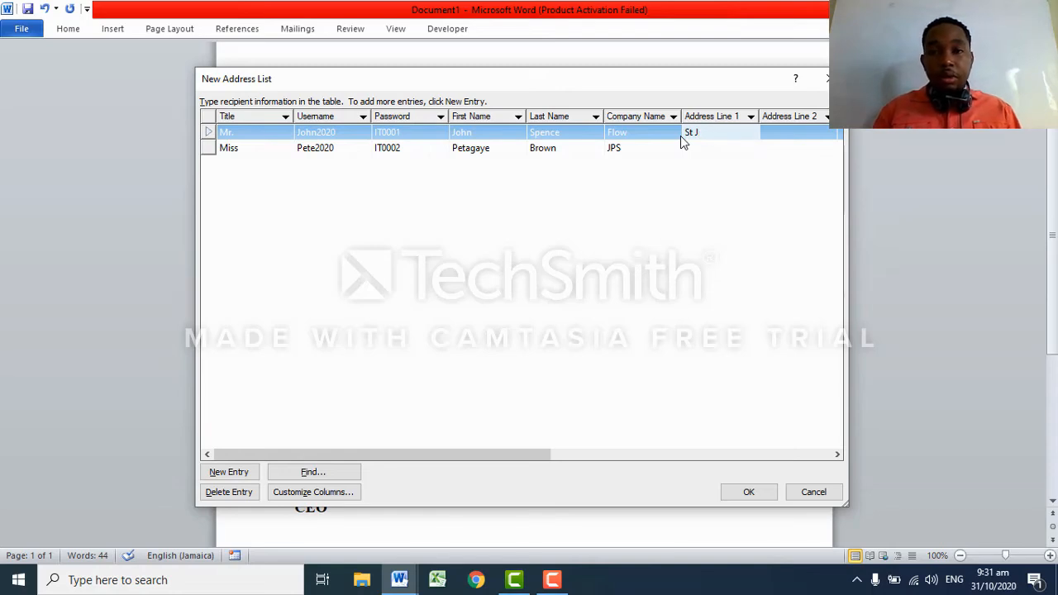
pyautogui.write('mames')
pyautogui.click(696, 147)
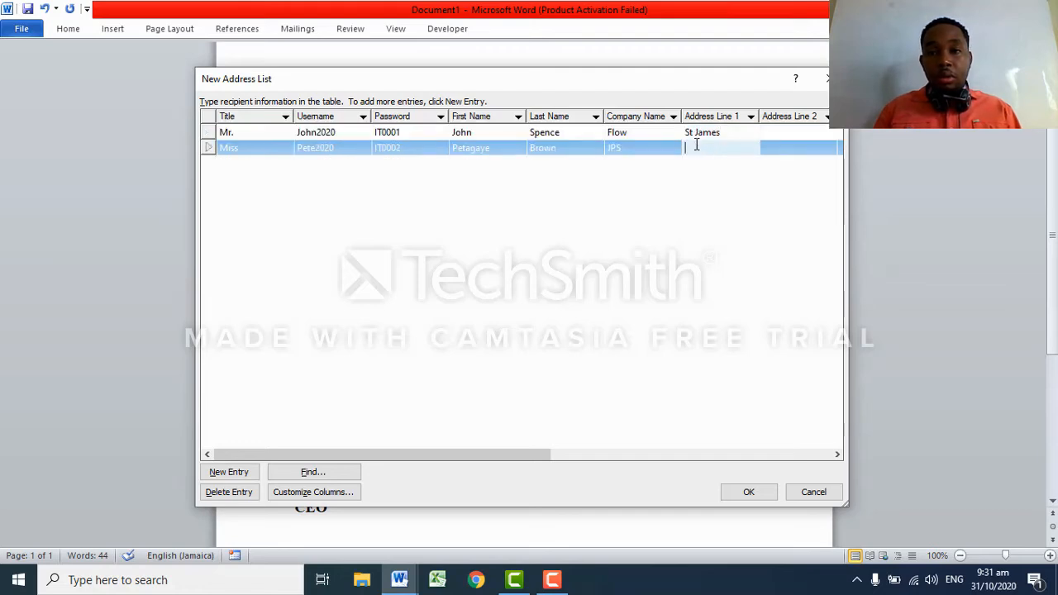
pyautogui.write('St Ann')
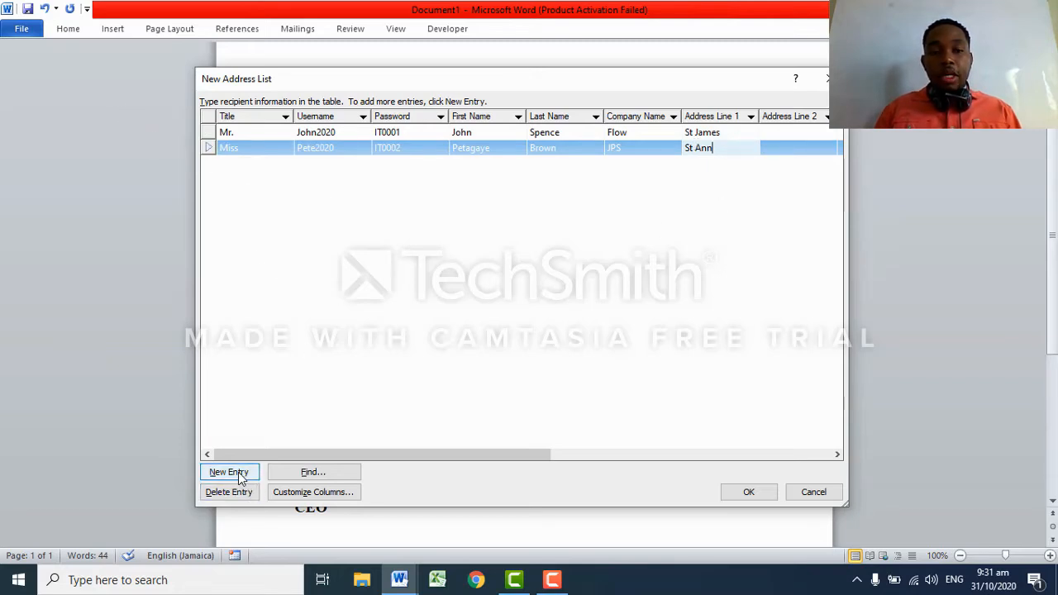
pyautogui.click(553, 582)
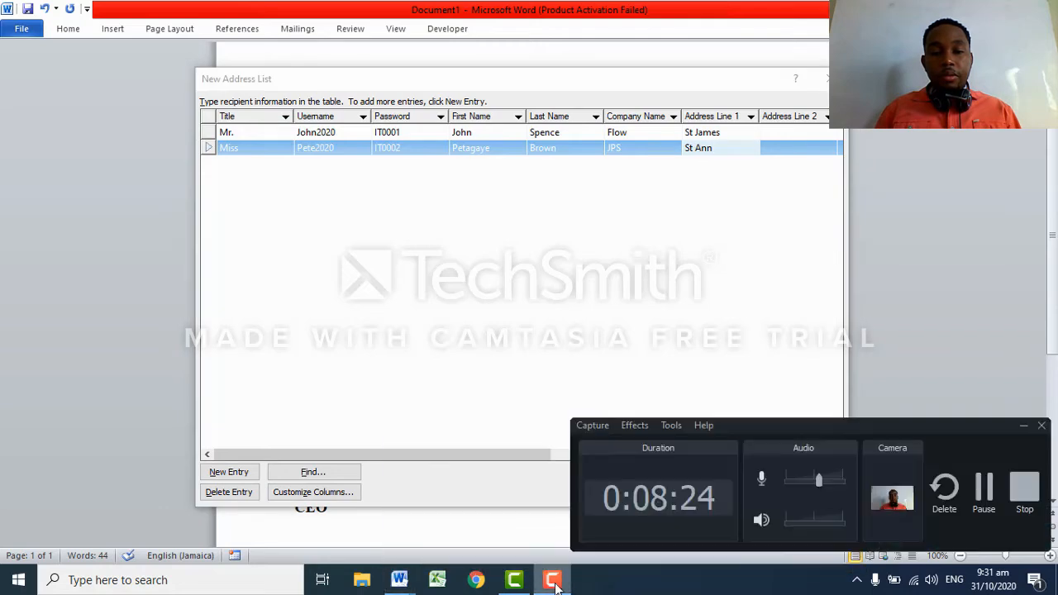
pyautogui.click(984, 489)
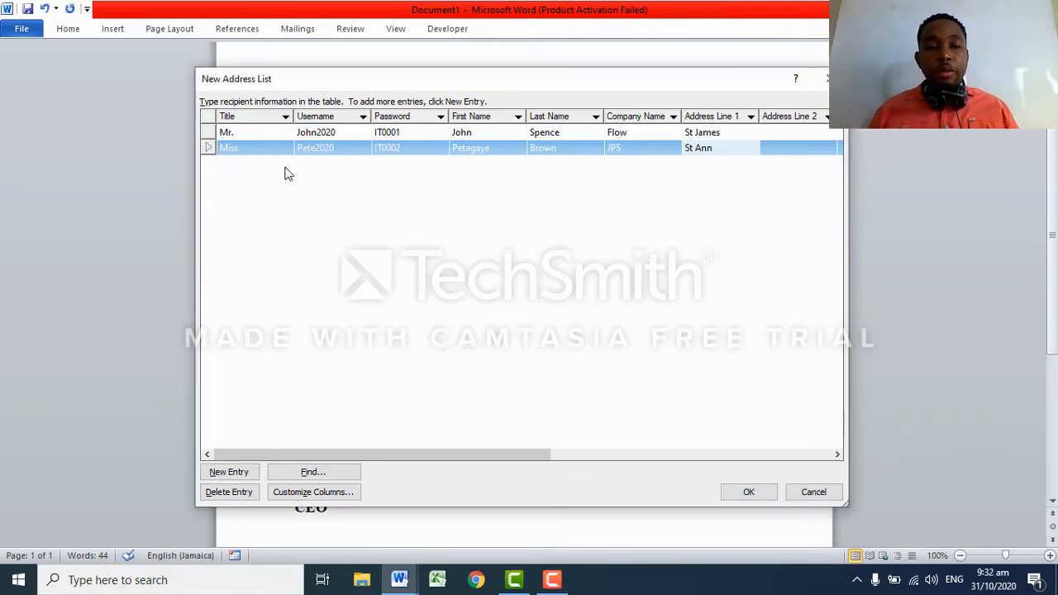
# Add a third entry with title Dr., first and last name, company Digicel and address line.
pyautogui.click(229, 472)
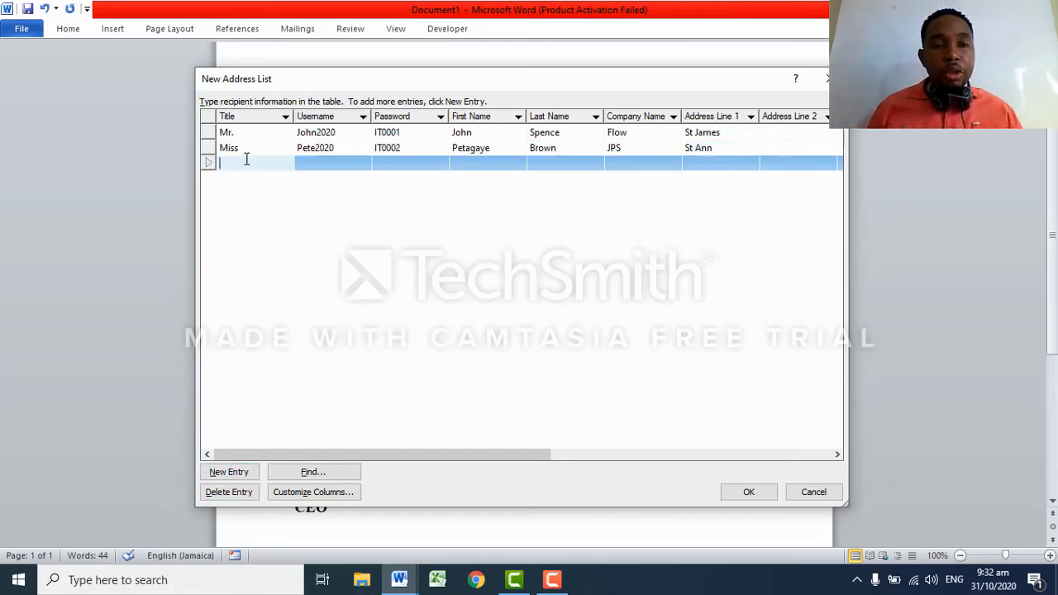
pyautogui.write('Dr.')
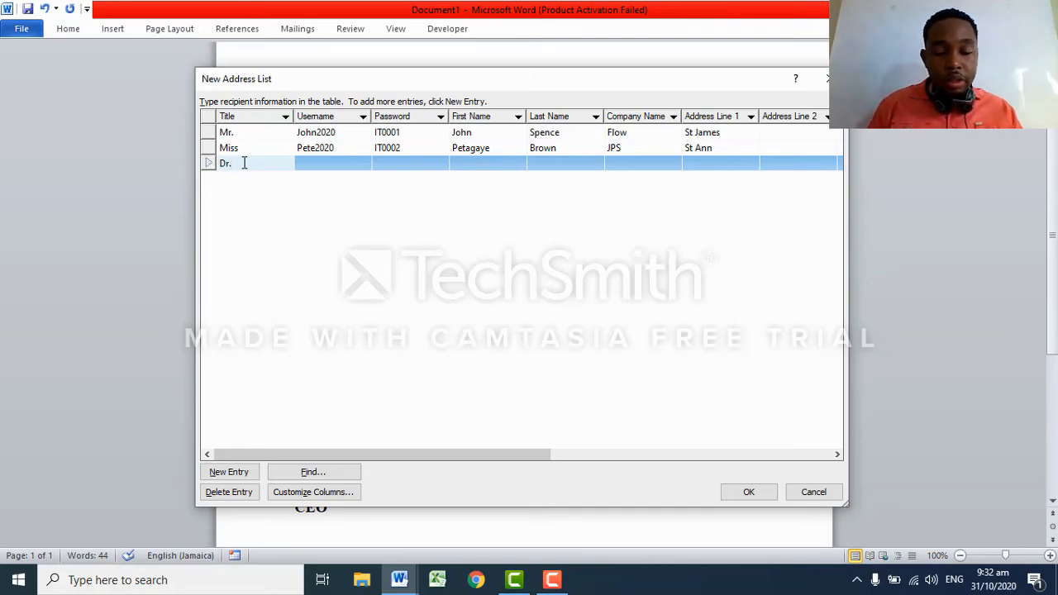
pyautogui.click(470, 165)
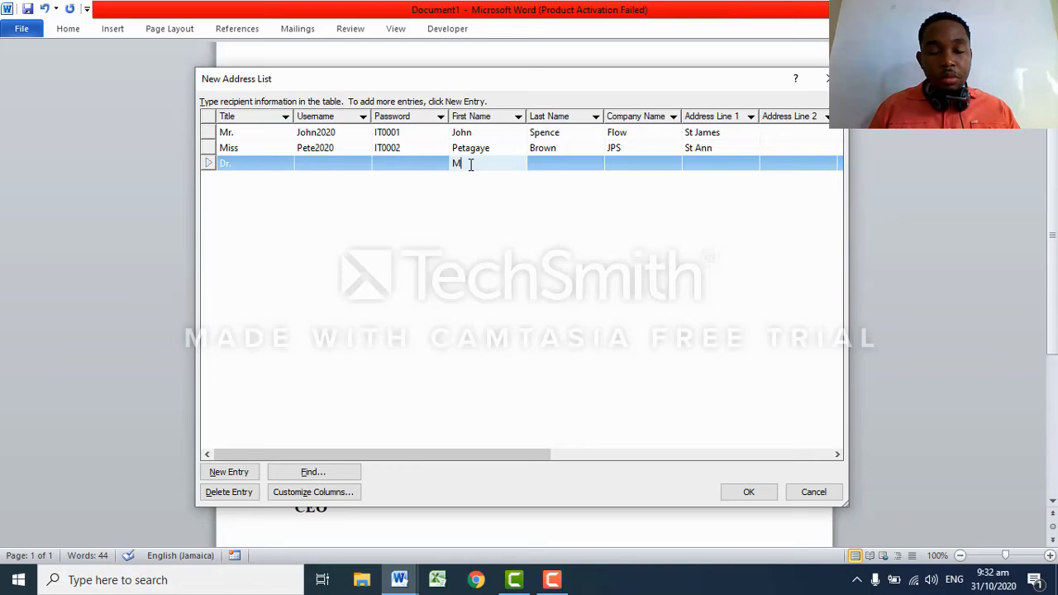
pyautogui.click(551, 165)
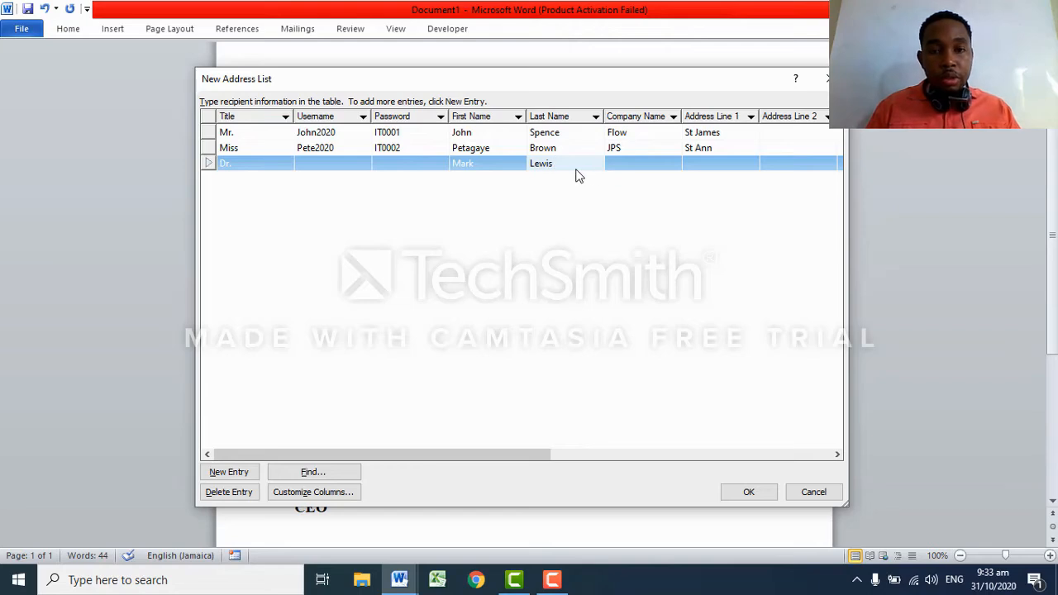
pyautogui.click(633, 165)
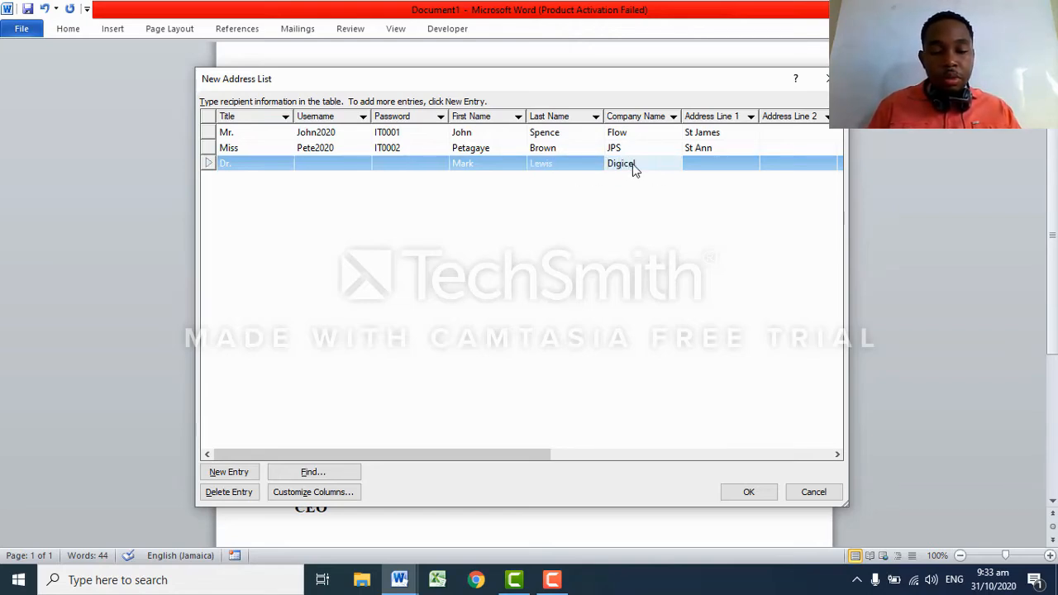
pyautogui.click(703, 170)
pyautogui.write('H')
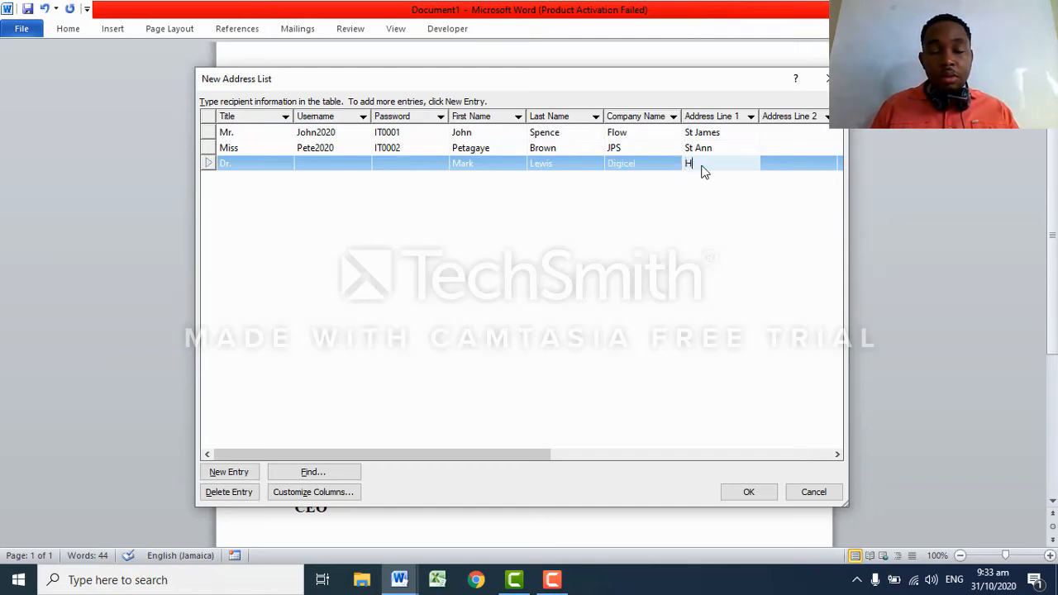
pyautogui.write('anover')
# Enter the third recipient's username and password, correcting typos.
pyautogui.click(329, 166)
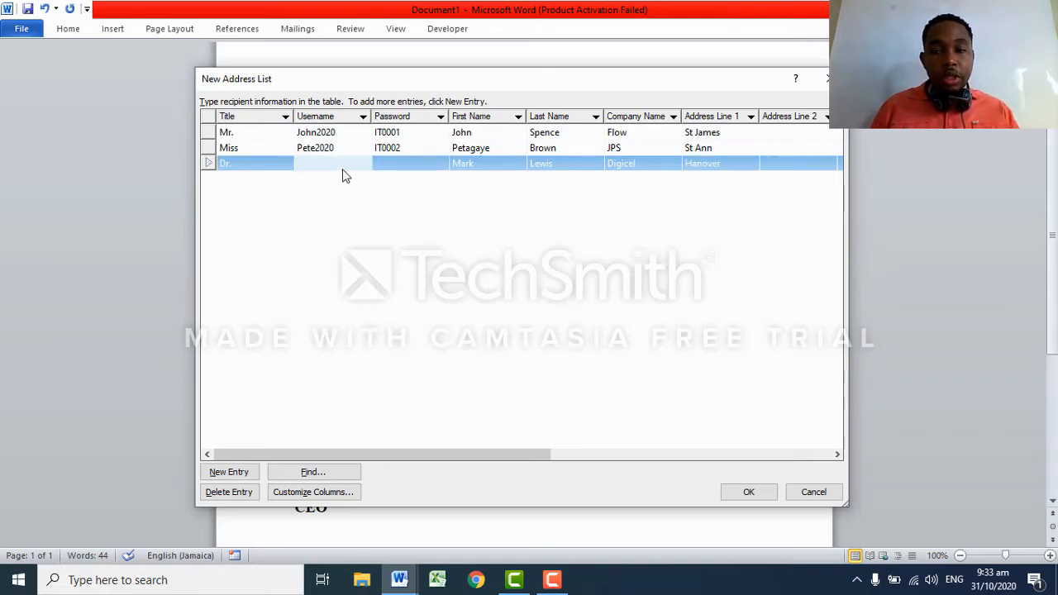
pyautogui.write('mark')
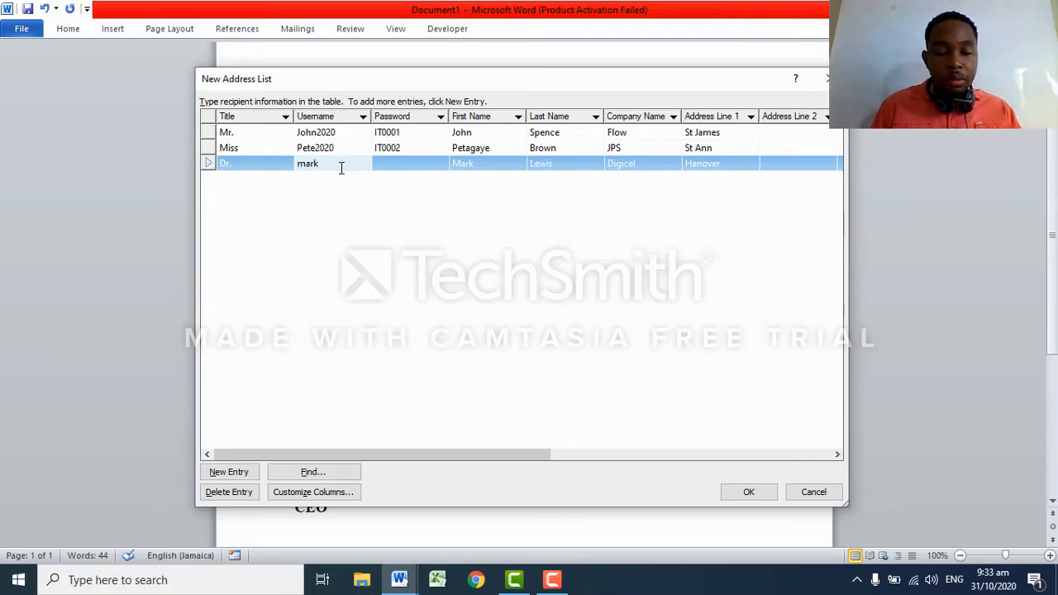
pyautogui.press('BackSpace')
pyautogui.press('BackSpace')
pyautogui.press('BackSpace')
pyautogui.write('Mark')
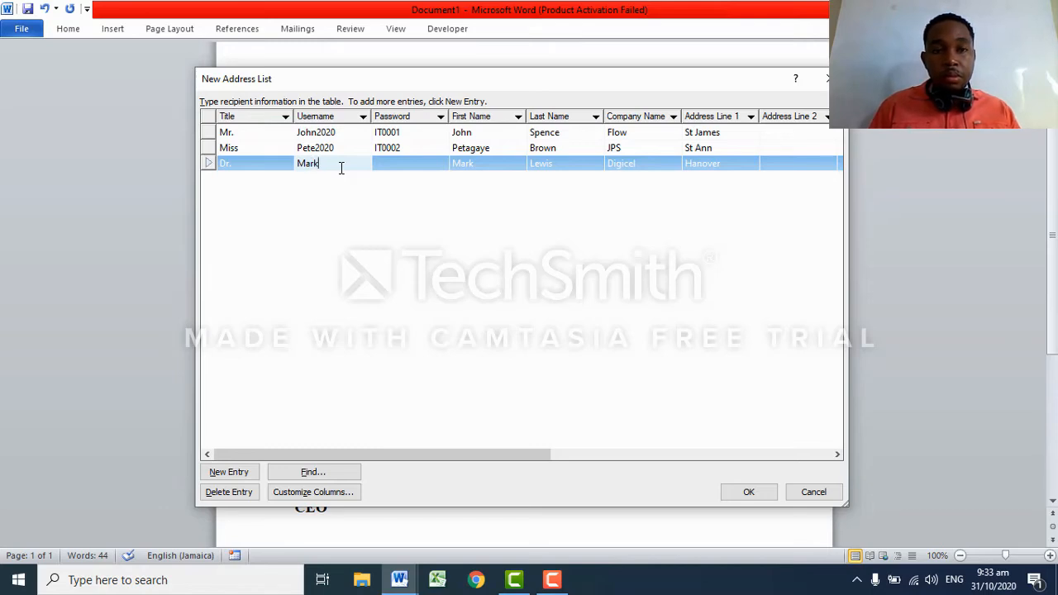
pyautogui.write('2020')
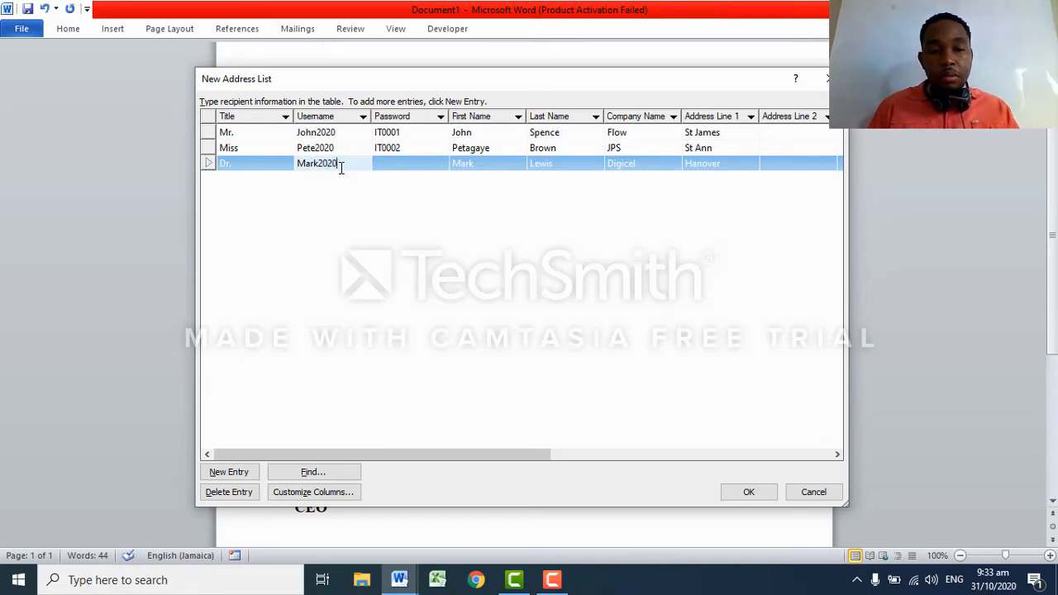
pyautogui.click(397, 167)
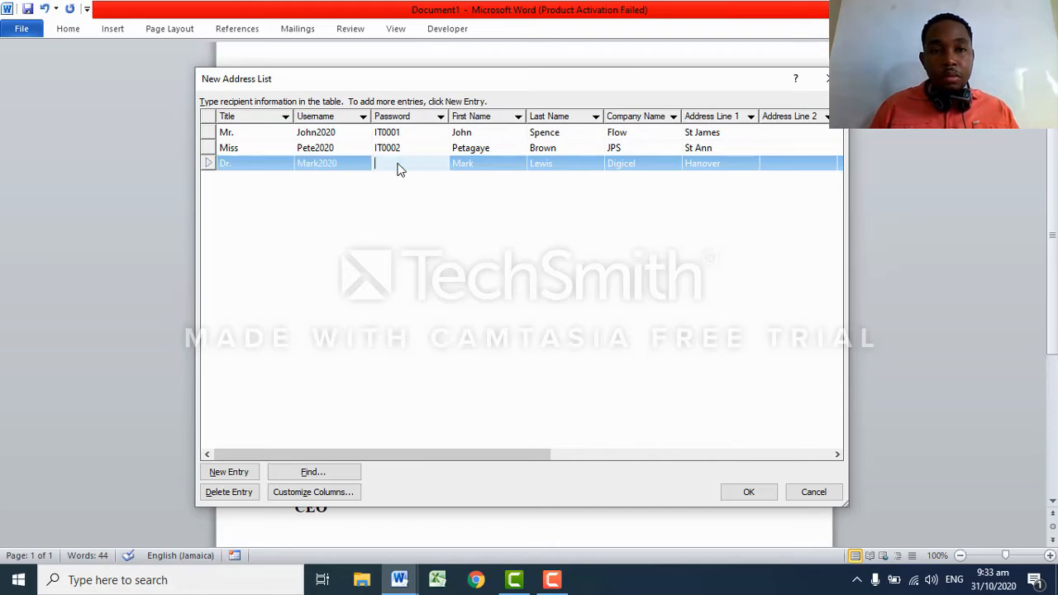
pyautogui.write('IT2020')
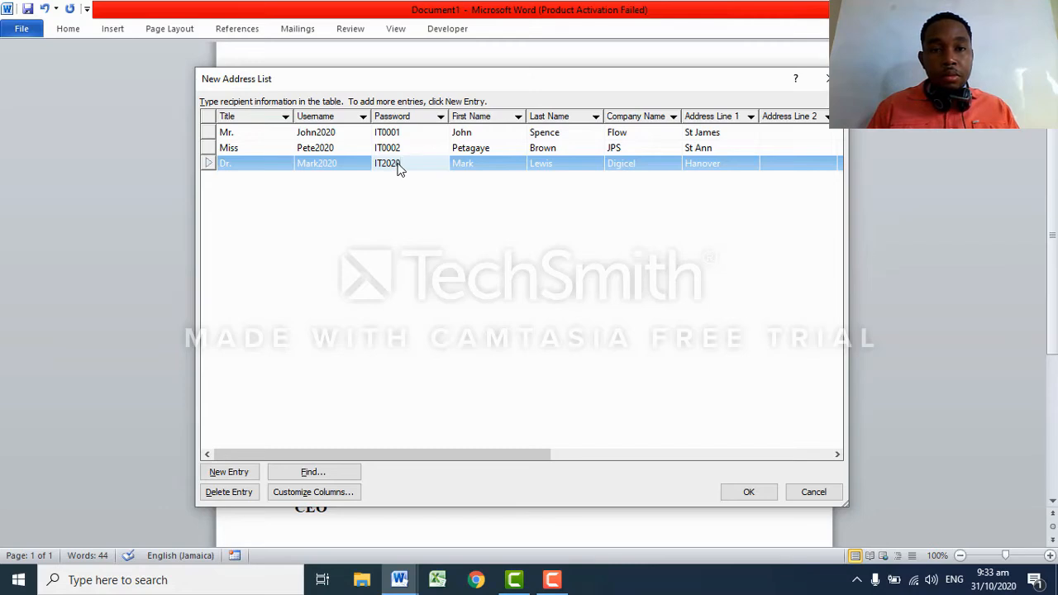
pyautogui.press('BackSpace')
pyautogui.press('BackSpace')
pyautogui.press('BackSpace')
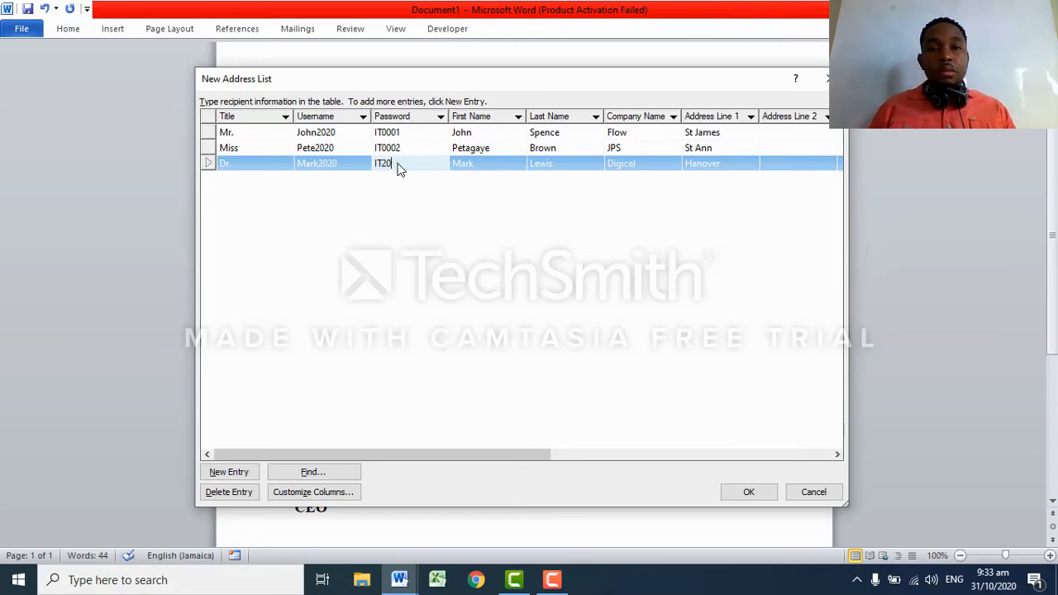
pyautogui.press('BackSpace')
pyautogui.press('BackSpace')
pyautogui.write('T00')
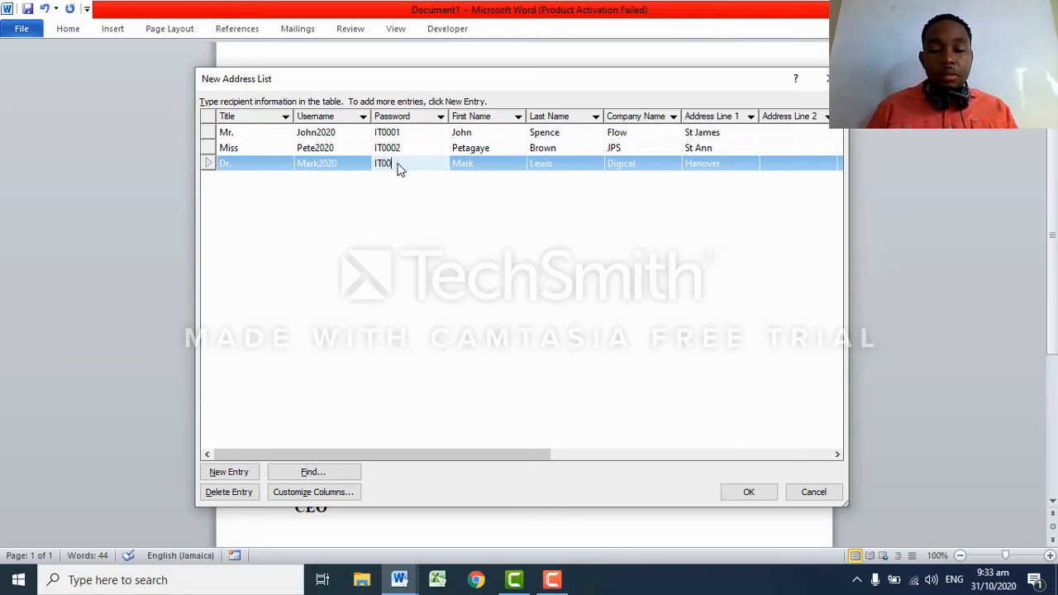
pyautogui.write('03')
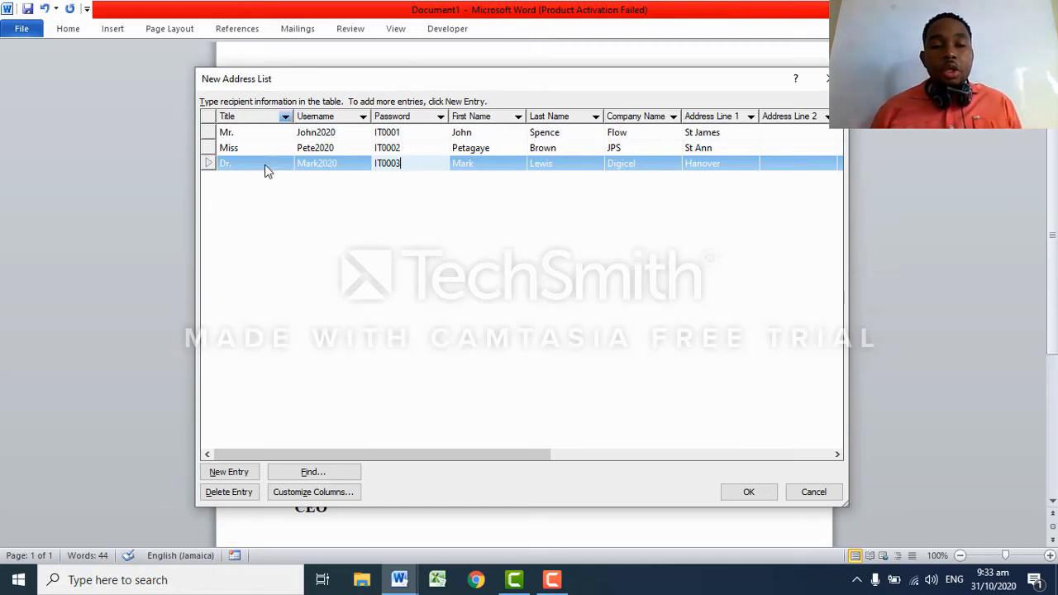
# Save the address list as 'File 2' in the Documents folder.
pyautogui.click(748, 493)
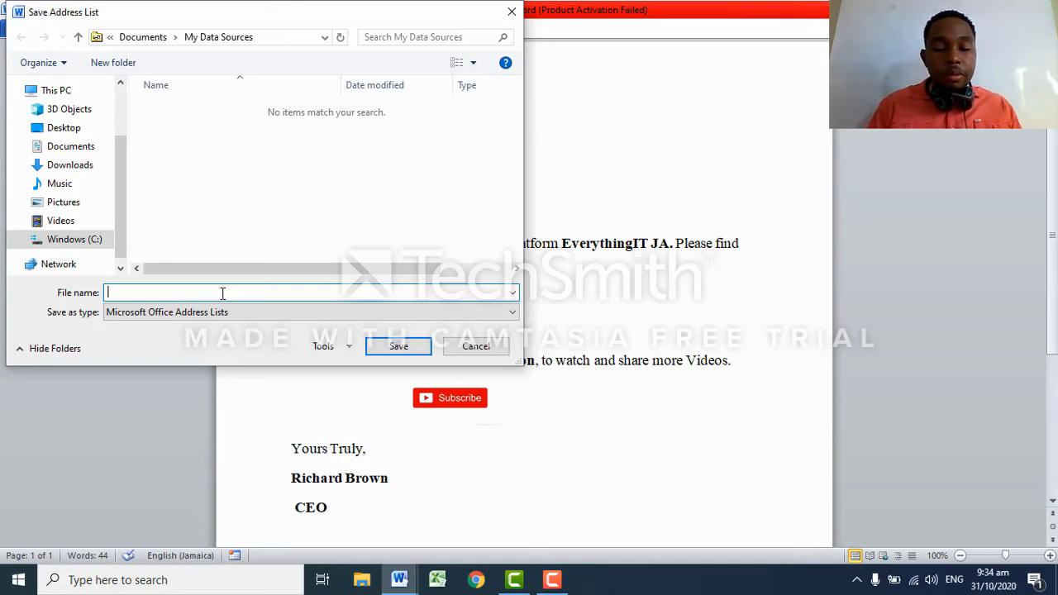
pyautogui.write('File')
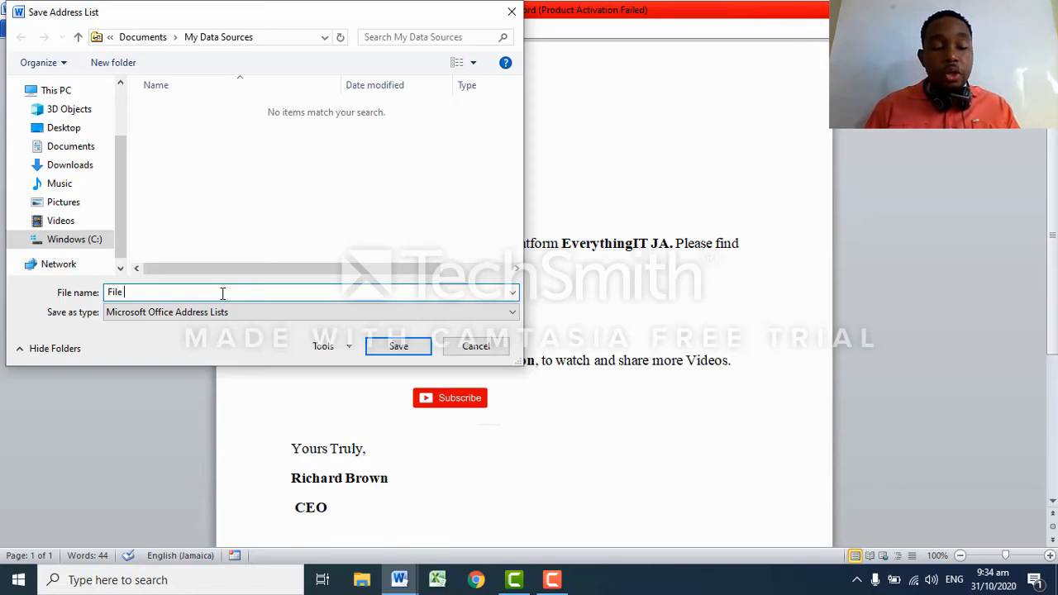
pyautogui.write(' 2')
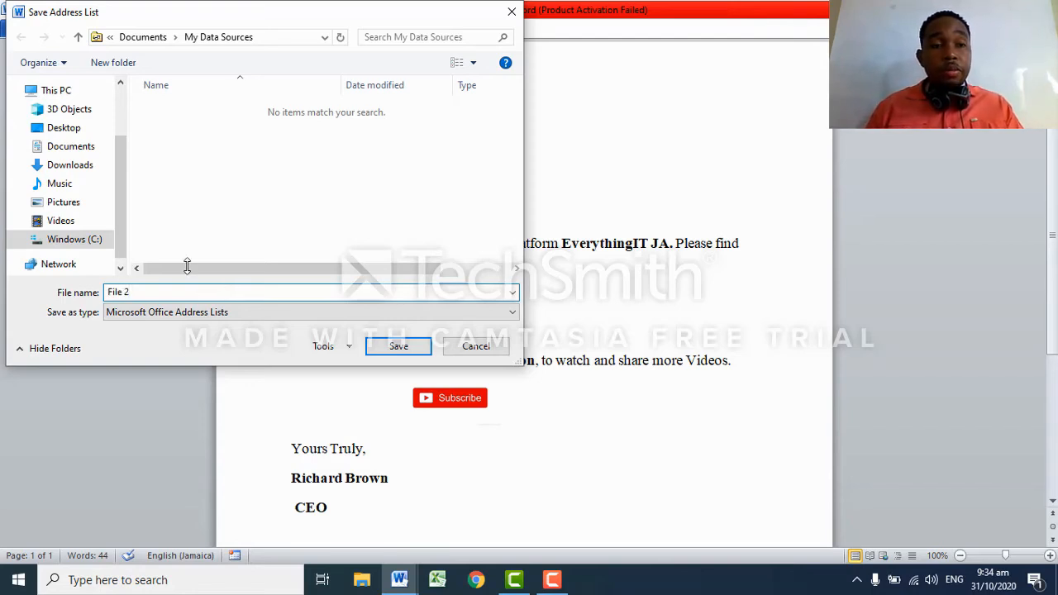
pyautogui.click(76, 149)
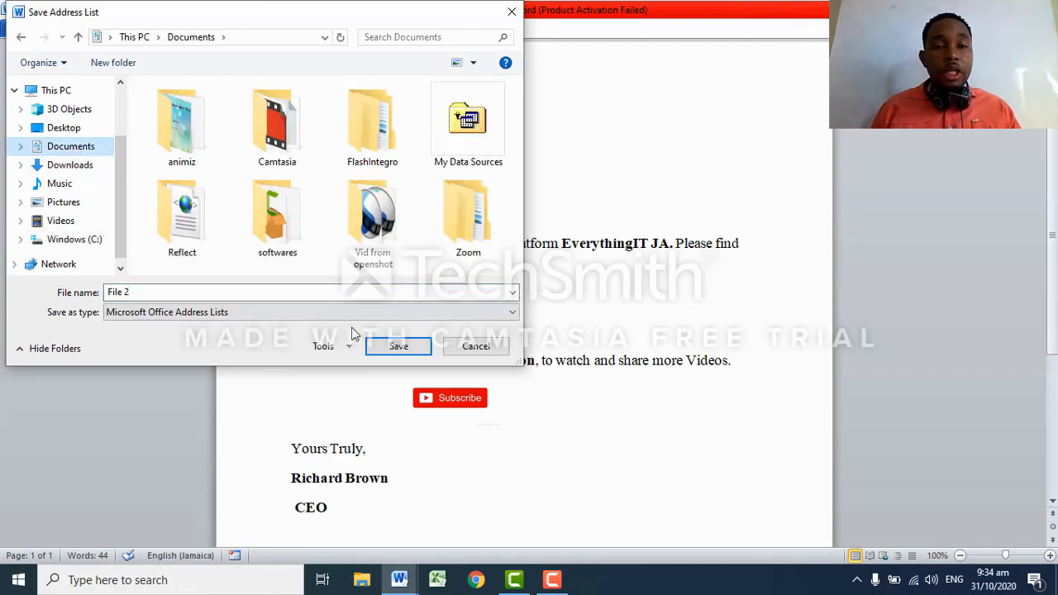
pyautogui.click(397, 347)
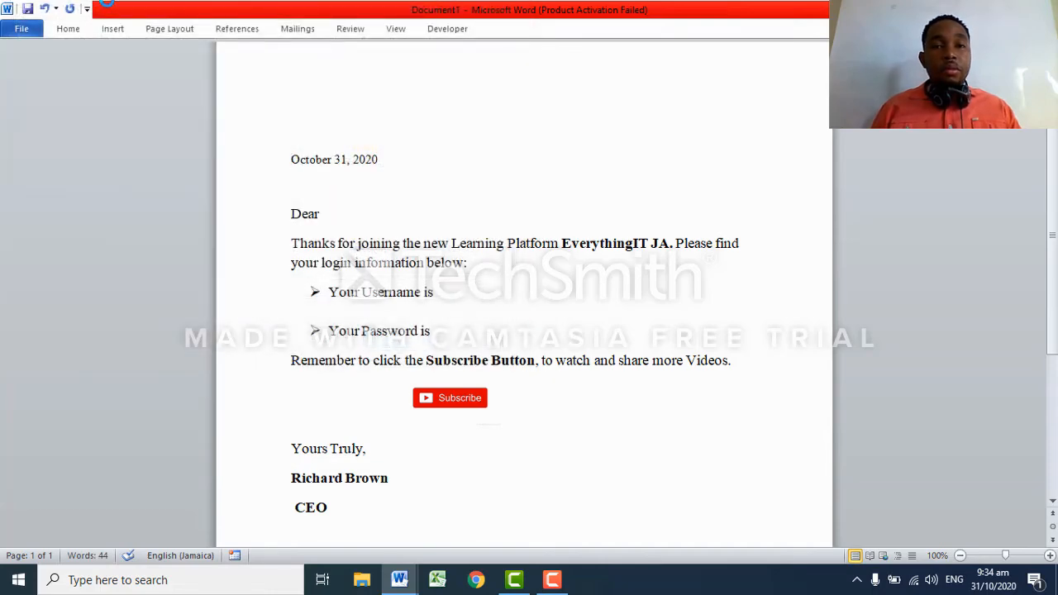
# Expand the ribbon so the Mailings commands show again.
pyautogui.rightClick(725, 30)
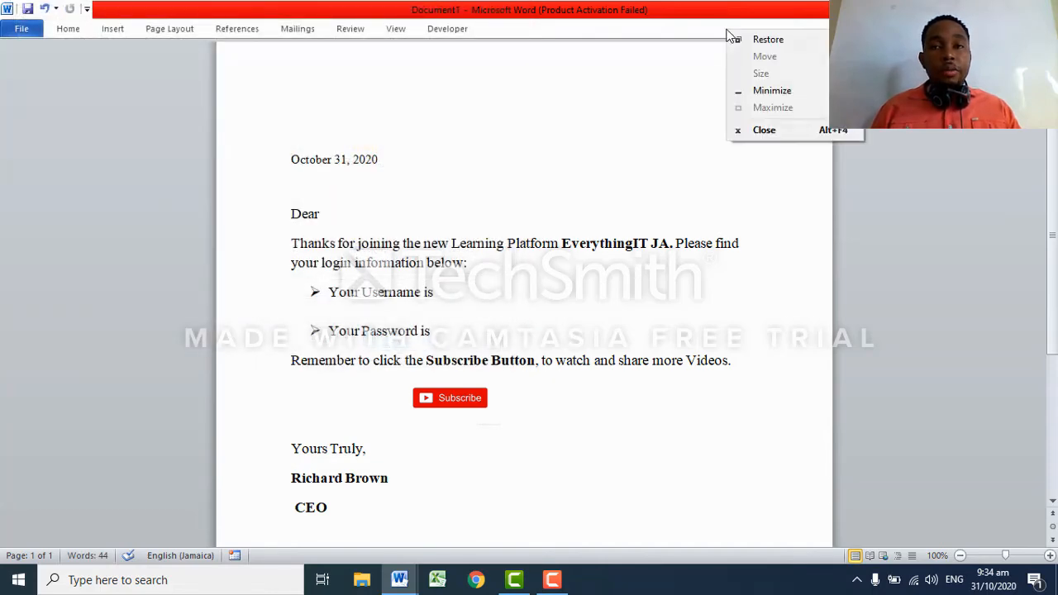
pyautogui.click(678, 33)
pyautogui.hotkey('ctrl', 'F1')
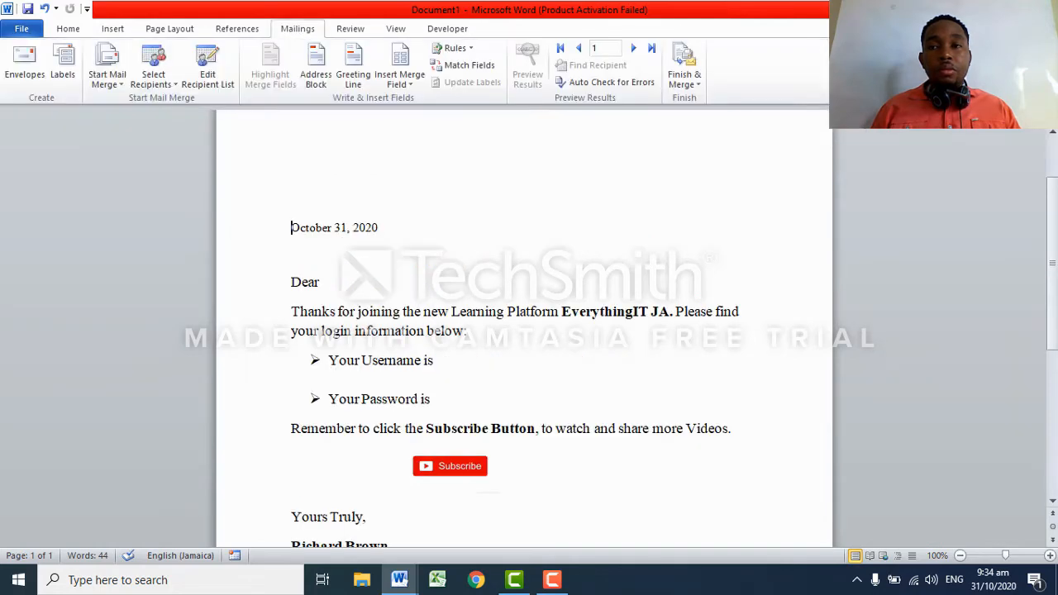
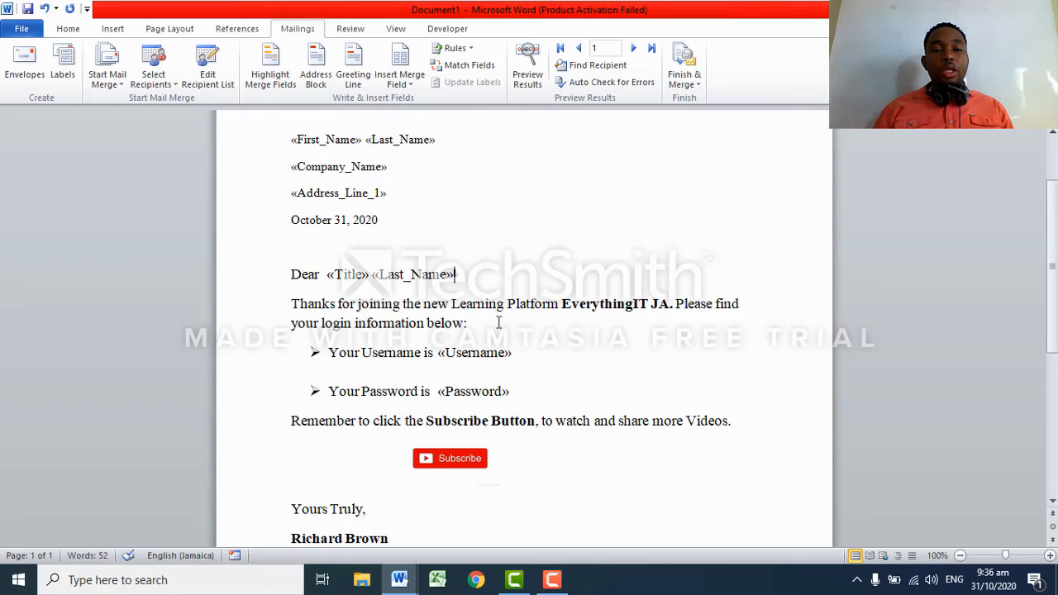
# Bold the three address merge-field lines.
pyautogui.moveTo(285, 139); pyautogui.dragTo(389, 194)
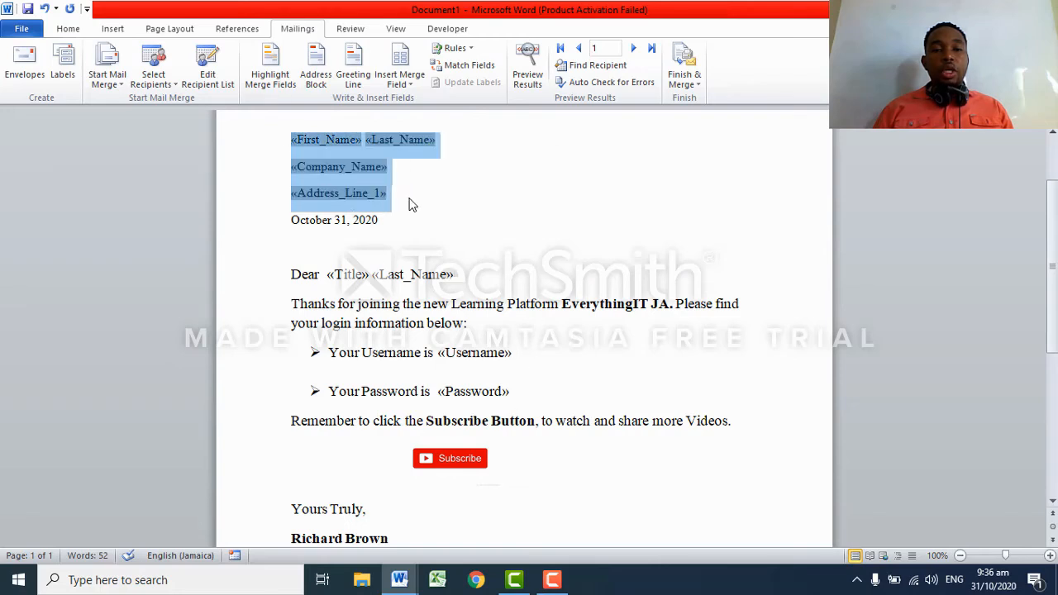
pyautogui.click(68, 29)
pyautogui.click(130, 77)
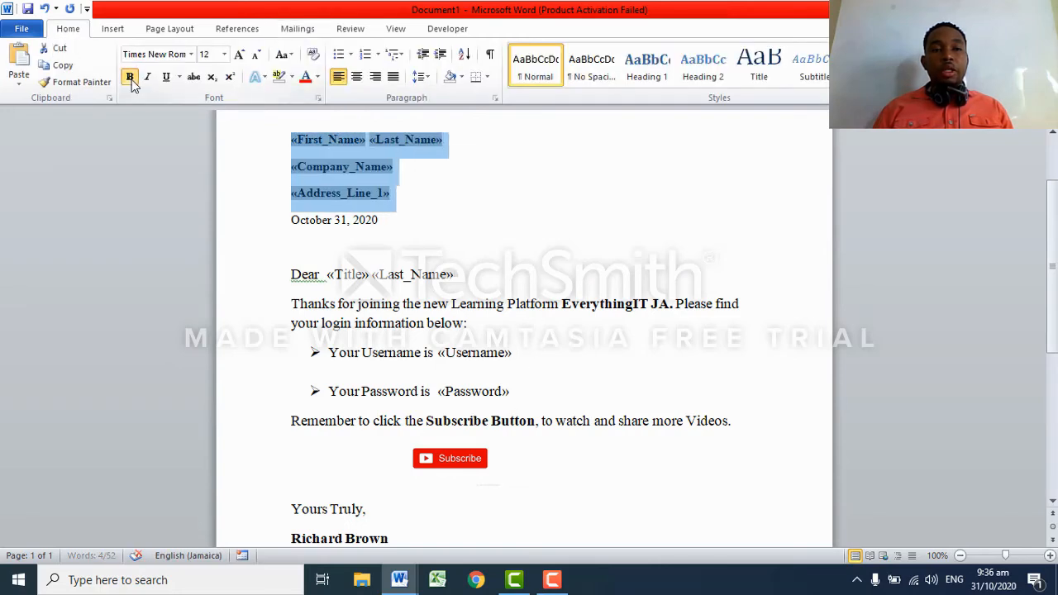
# Bold the «Username» and «Password» merge fields.
pyautogui.moveTo(437, 353); pyautogui.dragTo(517, 366)
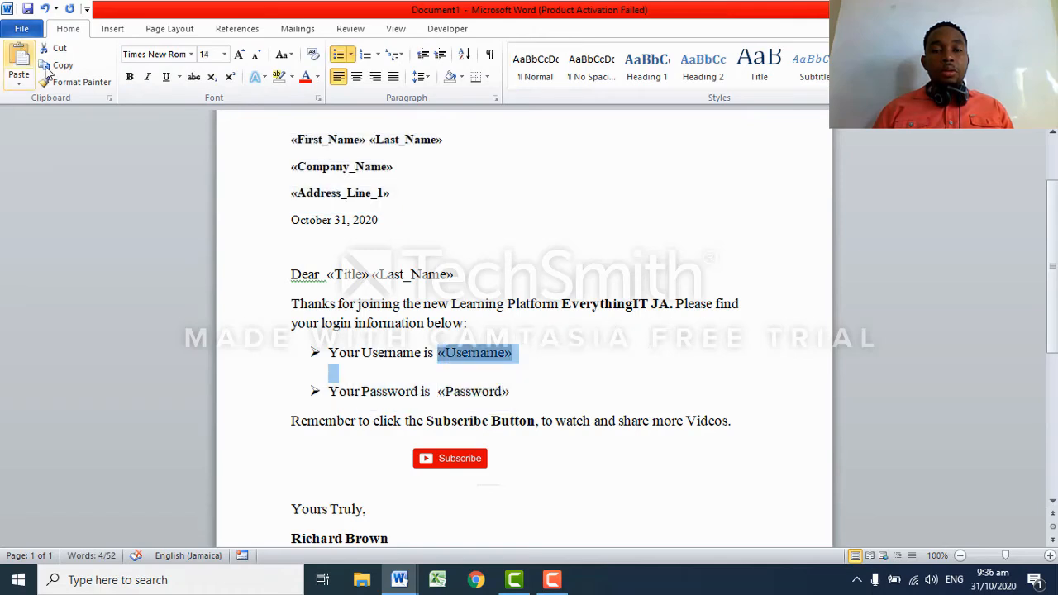
pyautogui.click(130, 77)
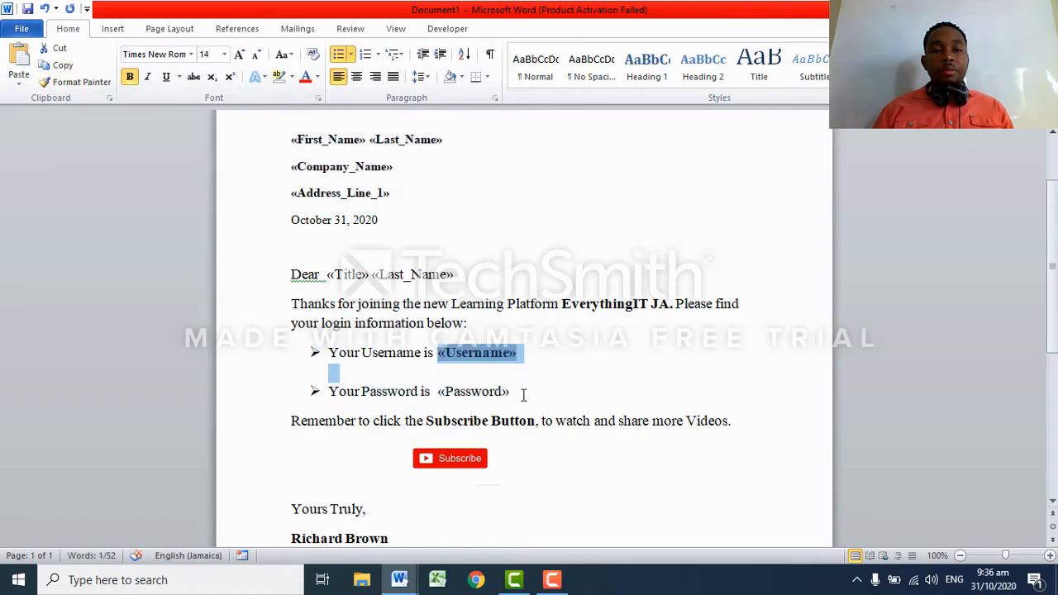
pyautogui.moveTo(521, 394); pyautogui.dragTo(436, 392)
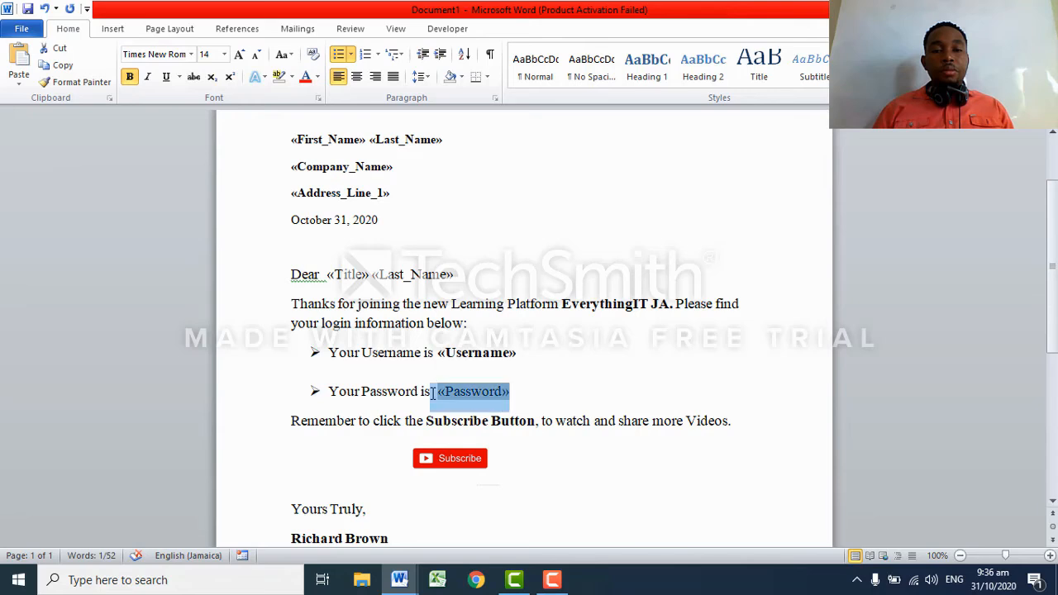
pyautogui.click(130, 77)
pyautogui.click(613, 379)
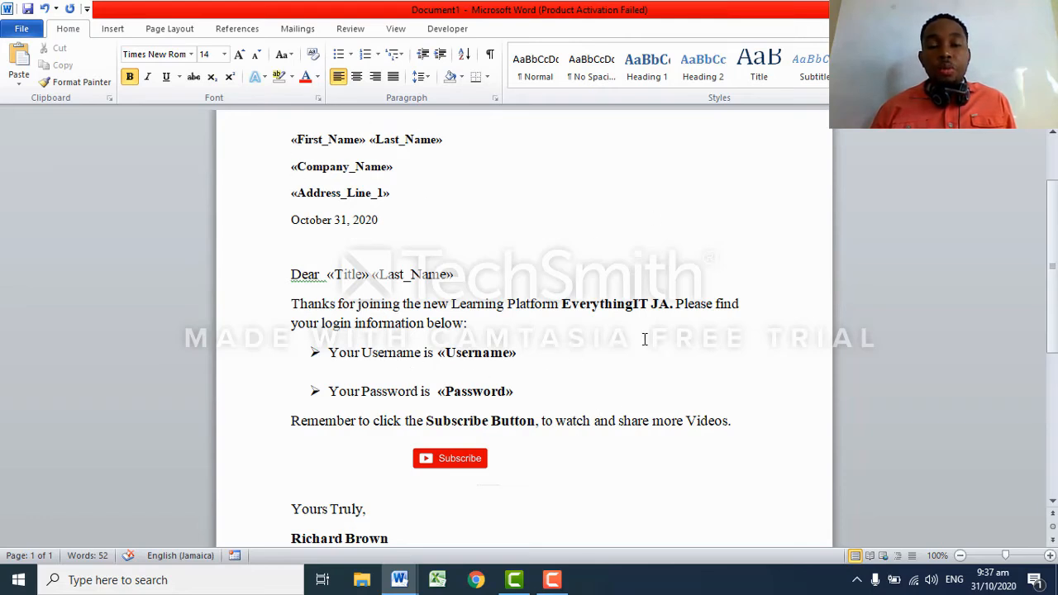
# Save the letter template as 'Inserted Field' in Documents.
pyautogui.click(22, 28)
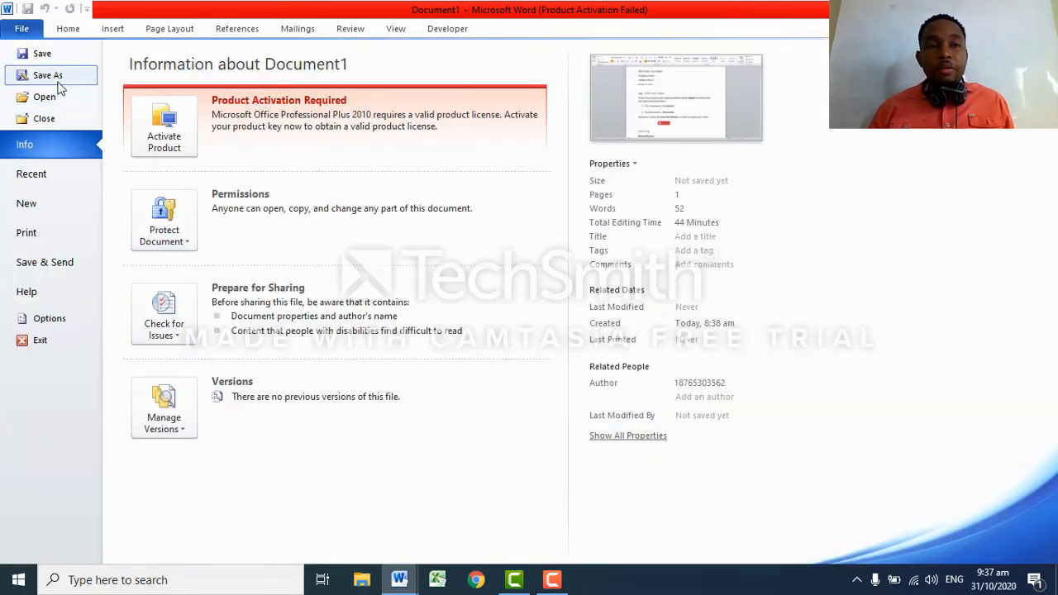
pyautogui.click(57, 79)
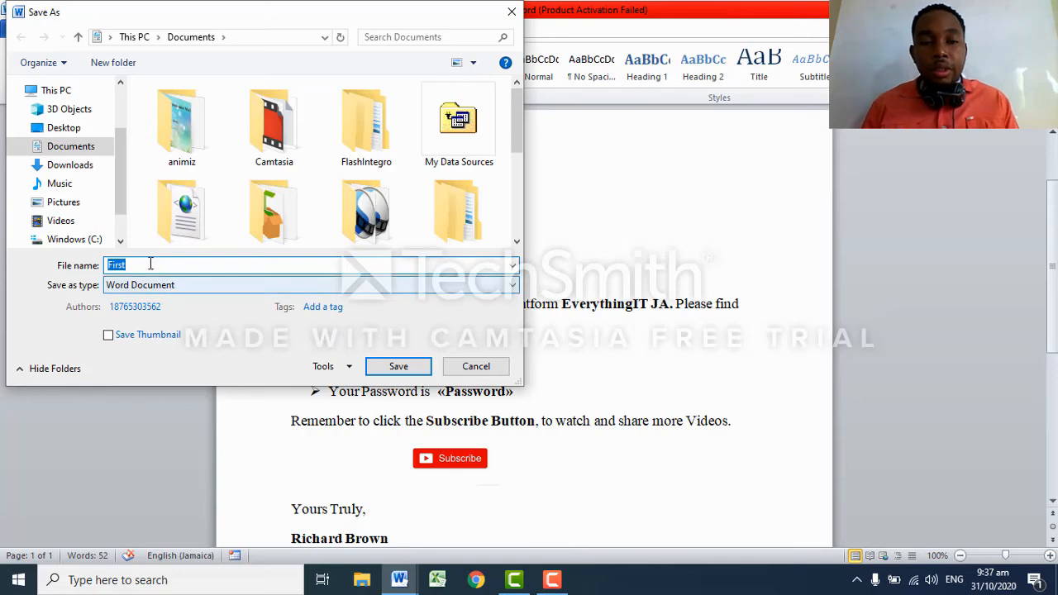
pyautogui.moveTo(137, 265); pyautogui.dragTo(99, 265)
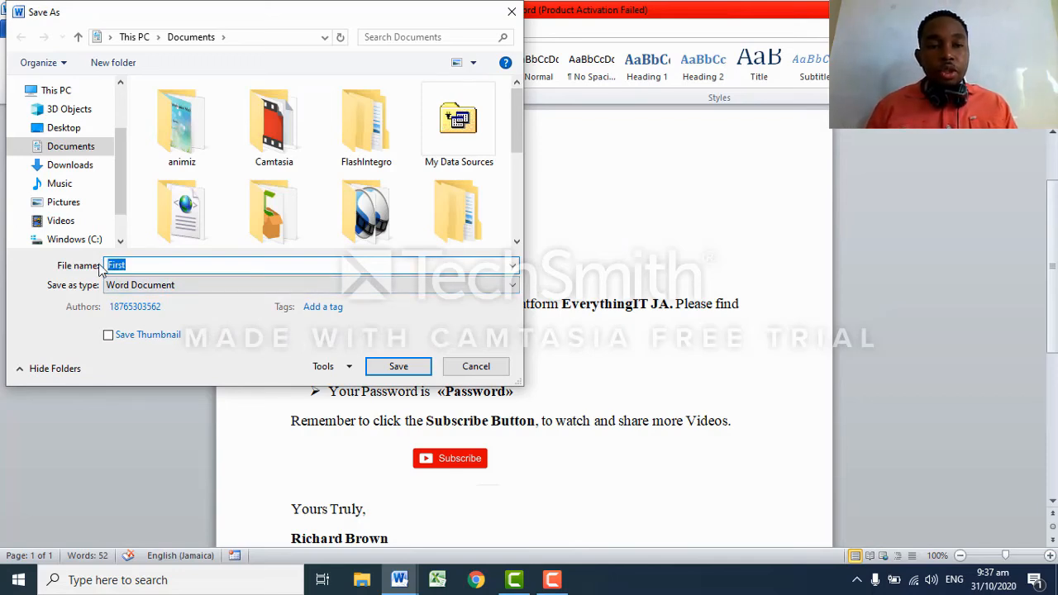
pyautogui.write('Inserted Field')
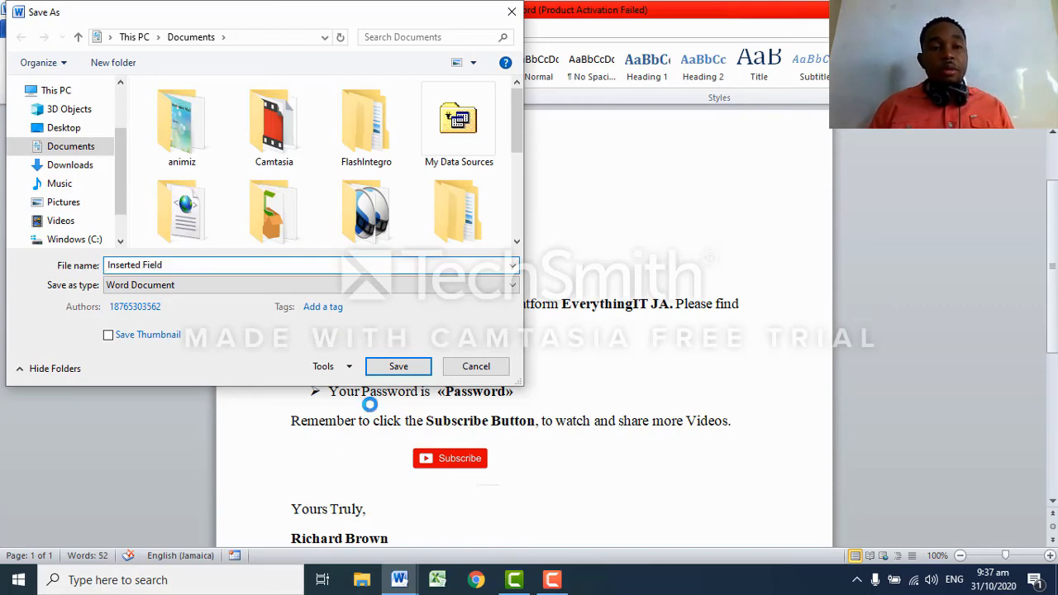
pyautogui.click(398, 366)
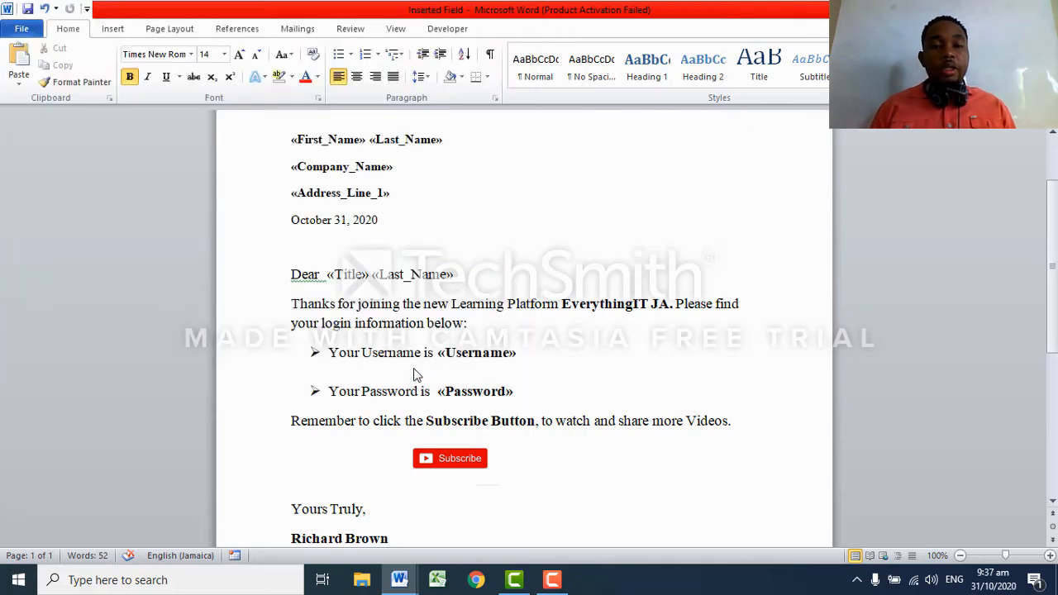
# Turn on Preview Results and delete the extra space between 'Dear' and 'Mr.'.
pyautogui.click(297, 29)
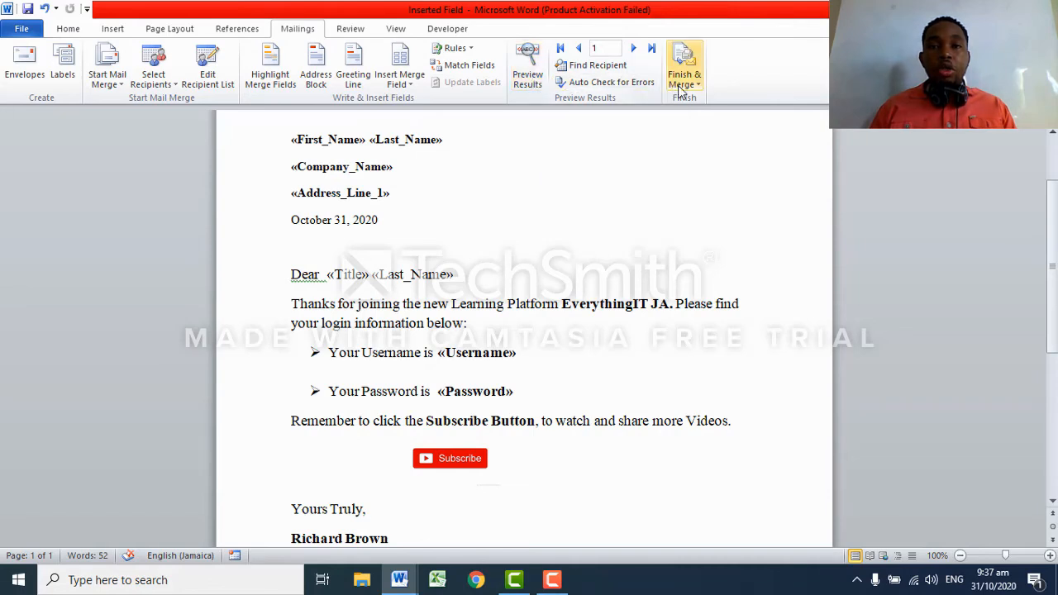
pyautogui.click(533, 72)
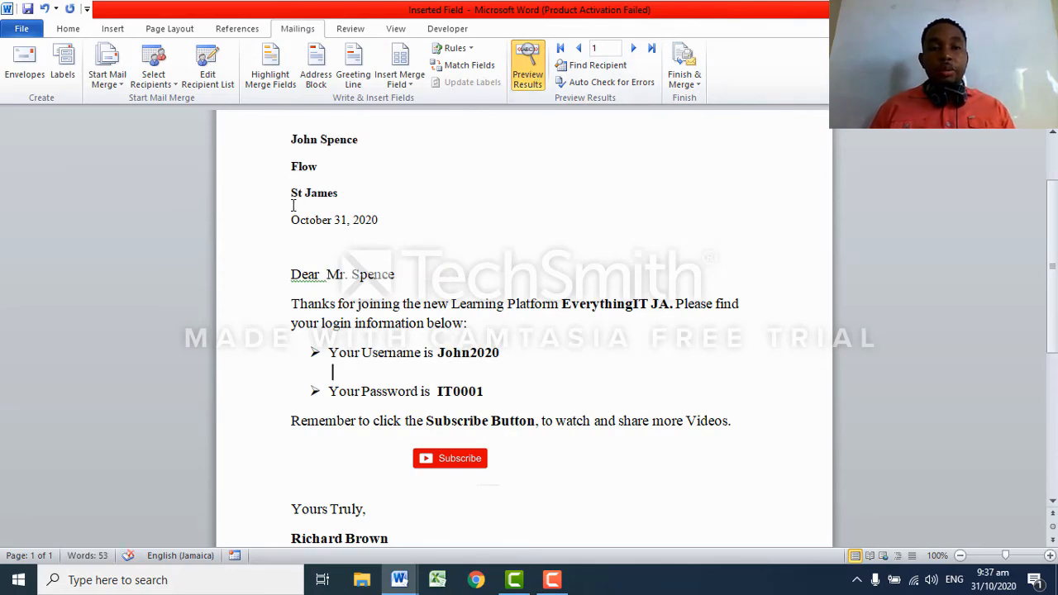
pyautogui.click(323, 276)
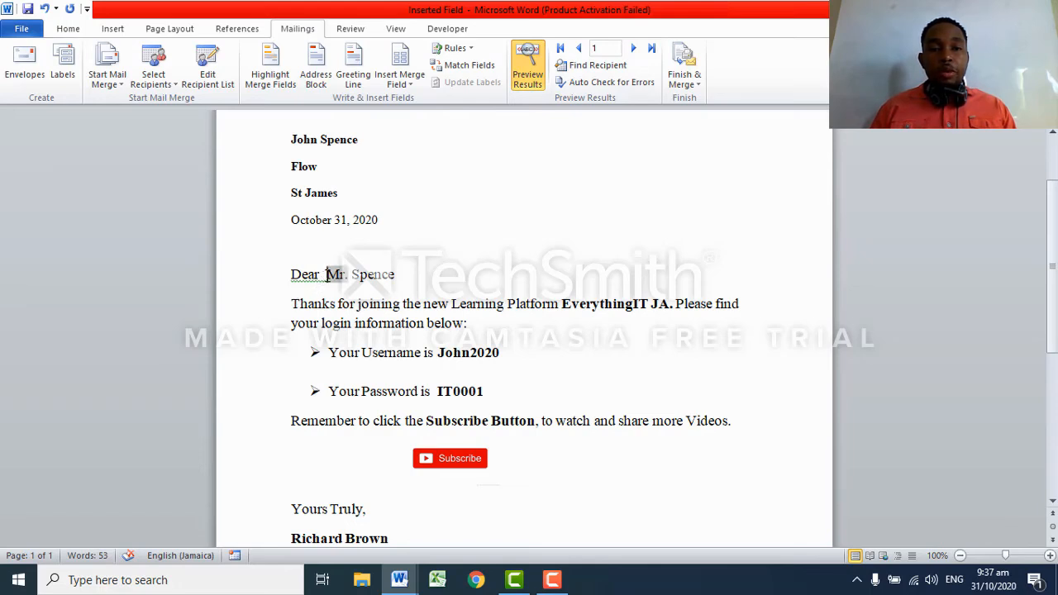
pyautogui.press('BackSpace')
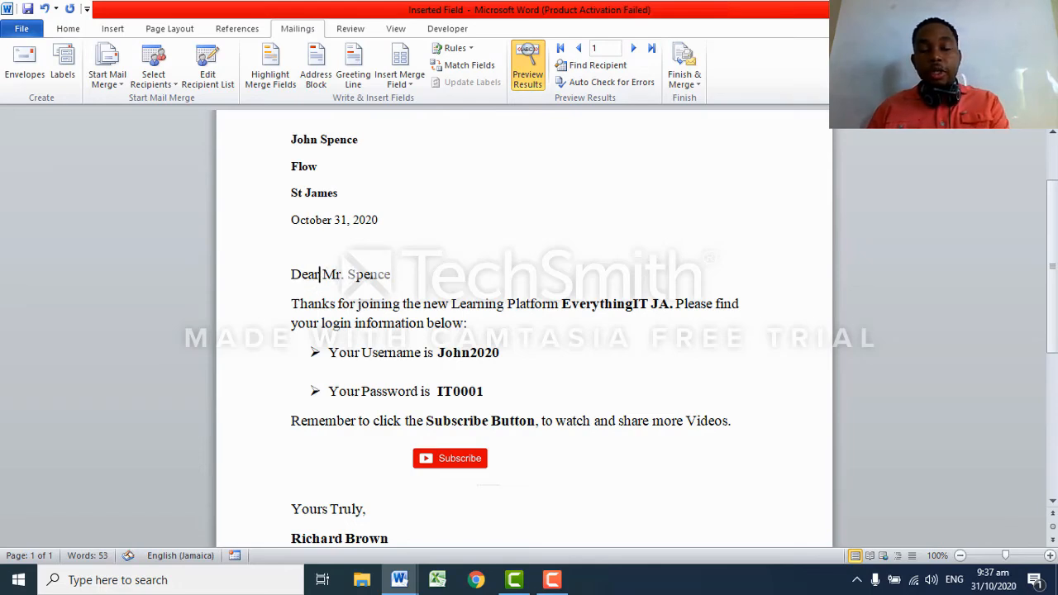
pyautogui.scroll(-8, 499, 371)
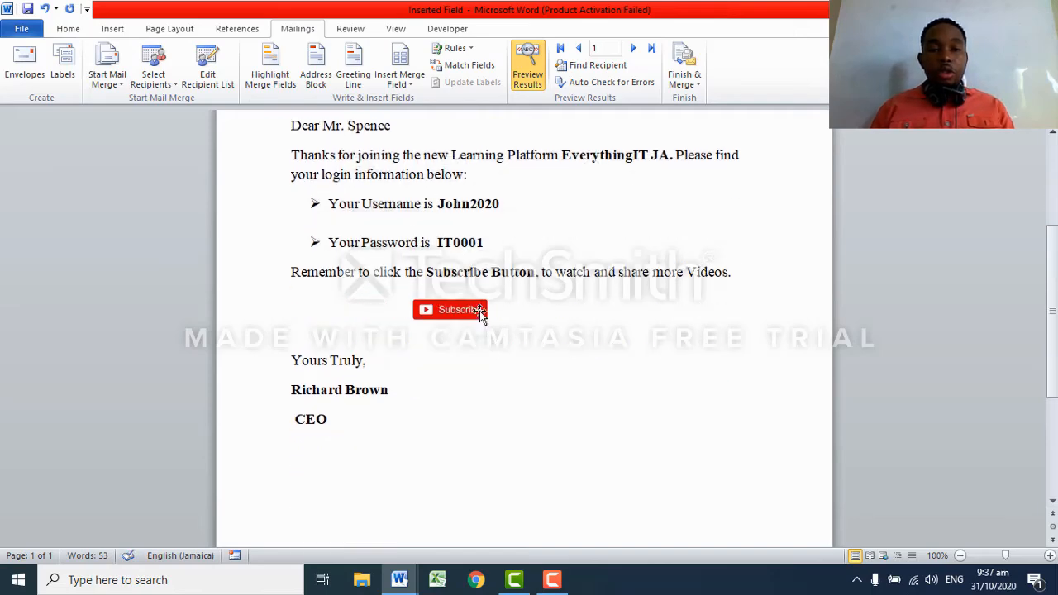
pyautogui.scroll(10, 485, 310)
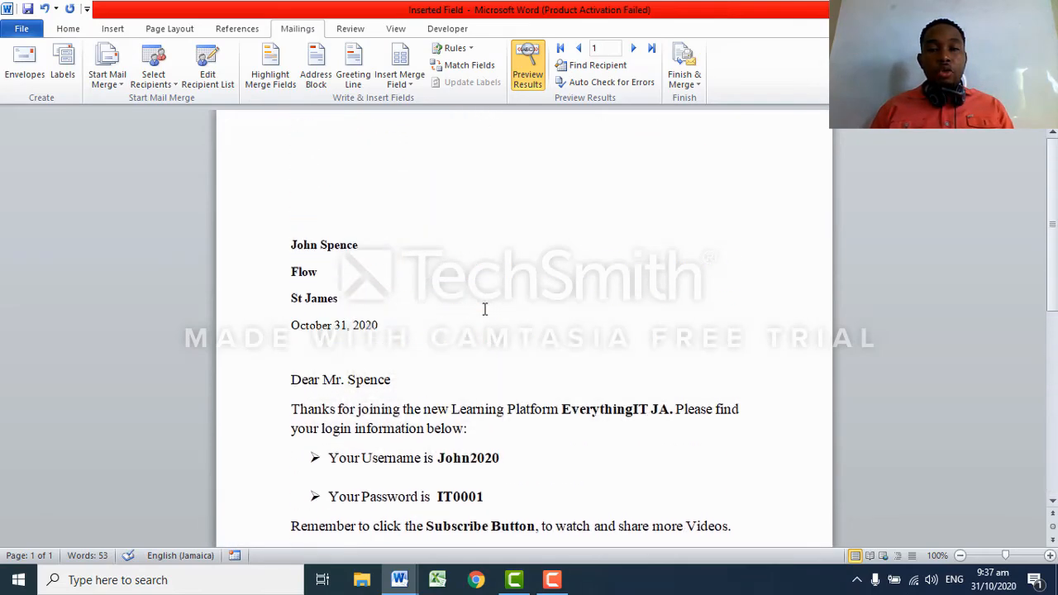
pyautogui.scroll(-5, 484, 310)
pyautogui.scroll(1, 484, 310)
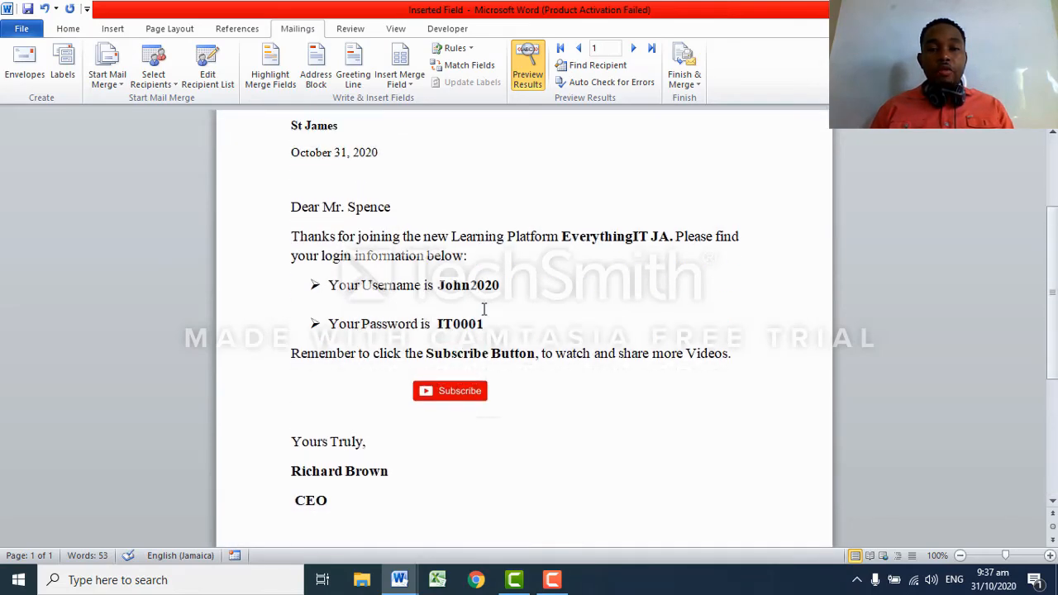
# Preview records 2 and 3, then open the Finish & Merge dropdown.
pyautogui.click(634, 49)
pyautogui.scroll(3, 530, 203)
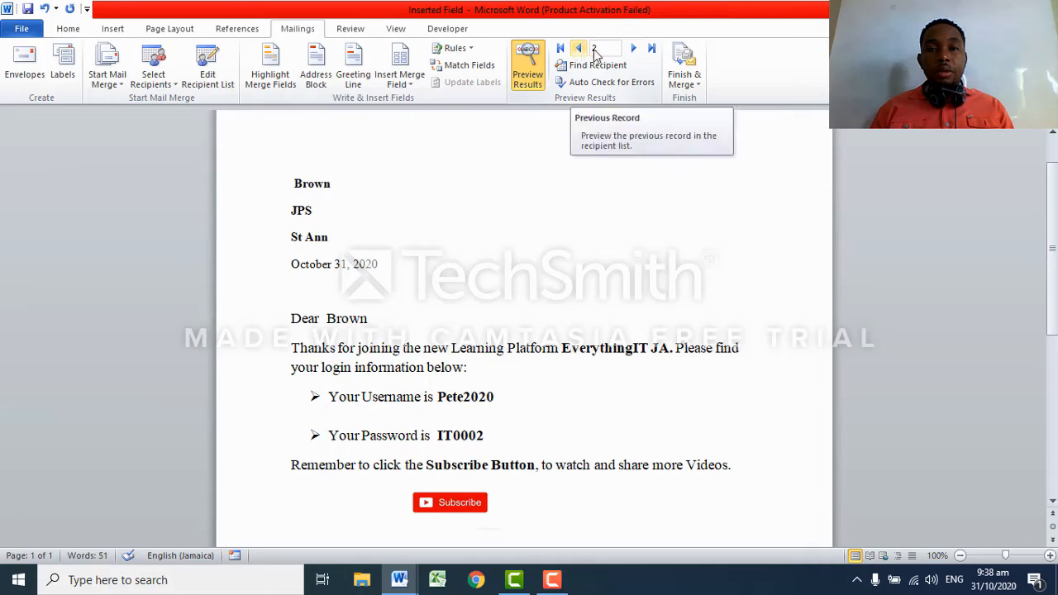
pyautogui.click(632, 49)
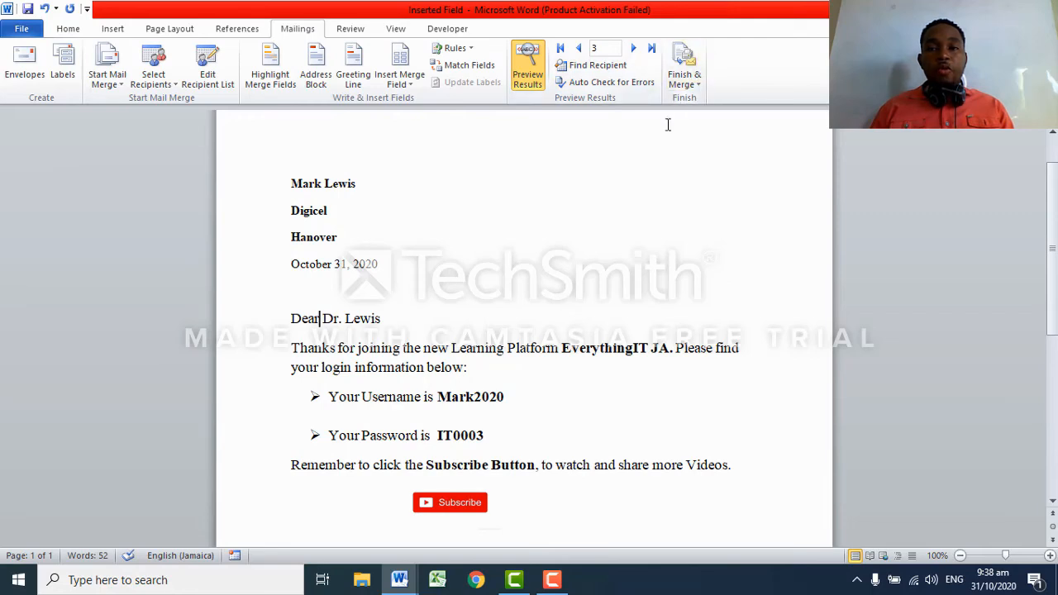
pyautogui.click(684, 80)
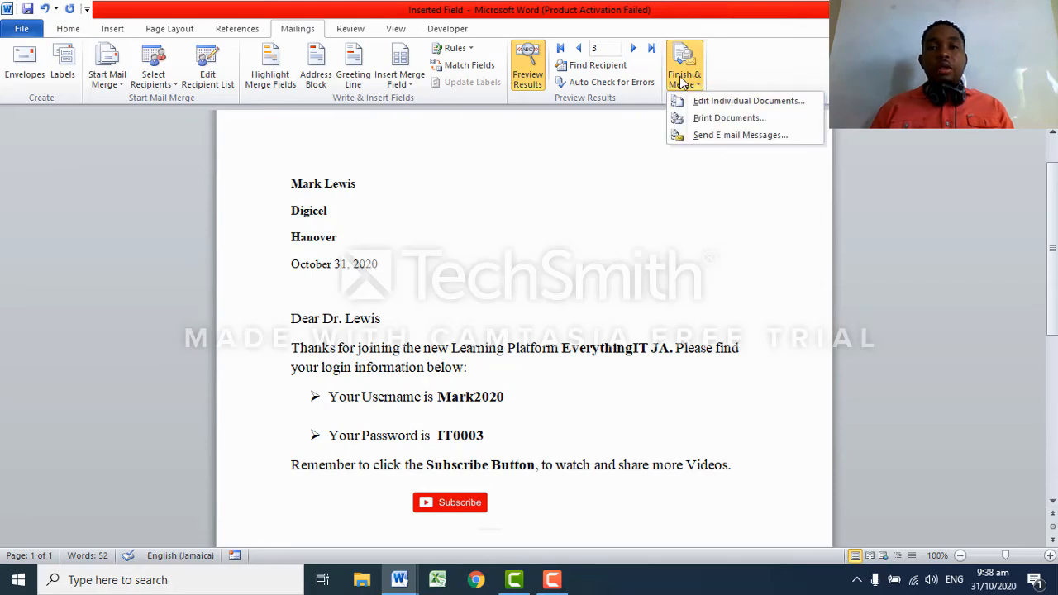
# Merge all records to individual documents, producing the three-page Letters1.
pyautogui.click(738, 102)
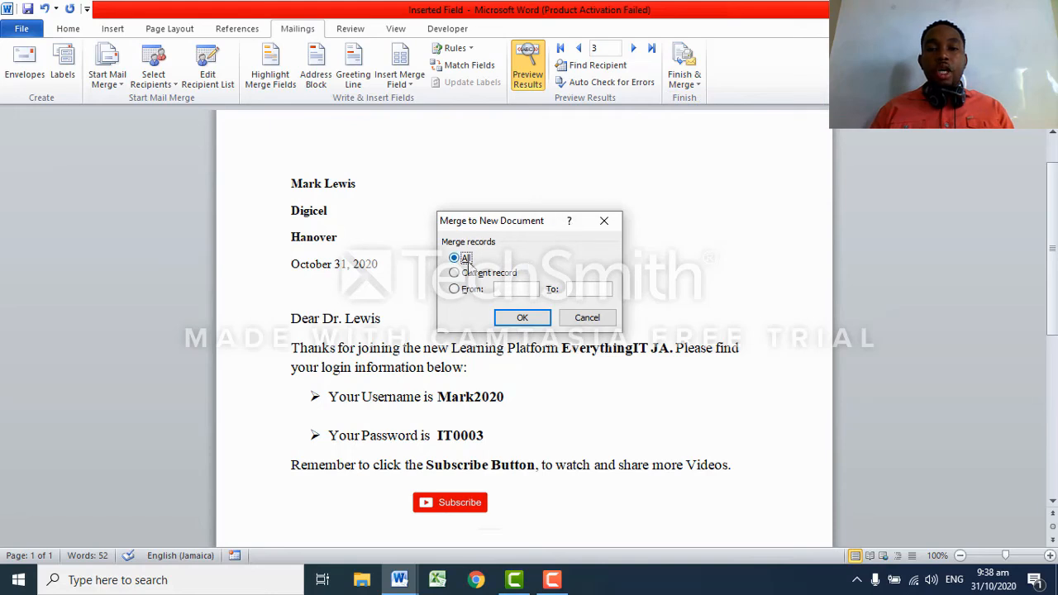
pyautogui.click(527, 323)
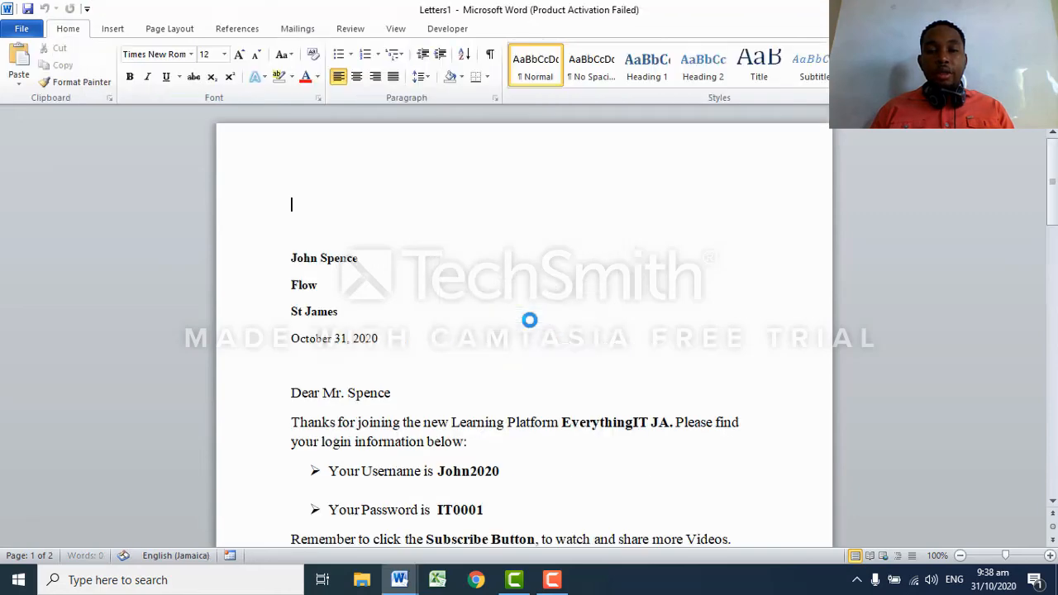
pyautogui.scroll(-2, 566, 226)
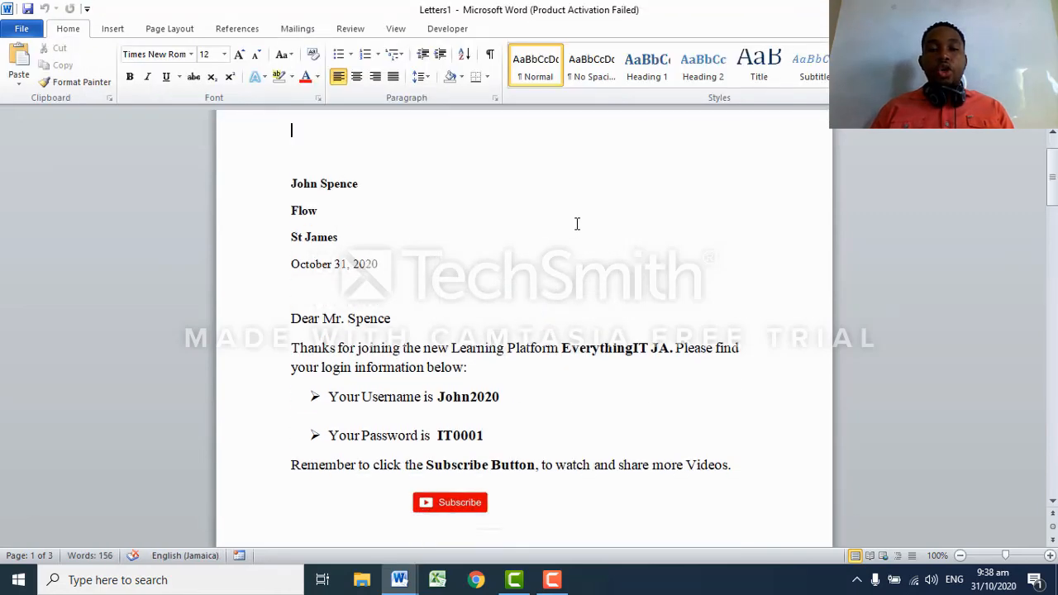
# Turn Preview Results off in the Inserted Field template so raw merge fields show.
pyautogui.scroll(-2, 582, 220)
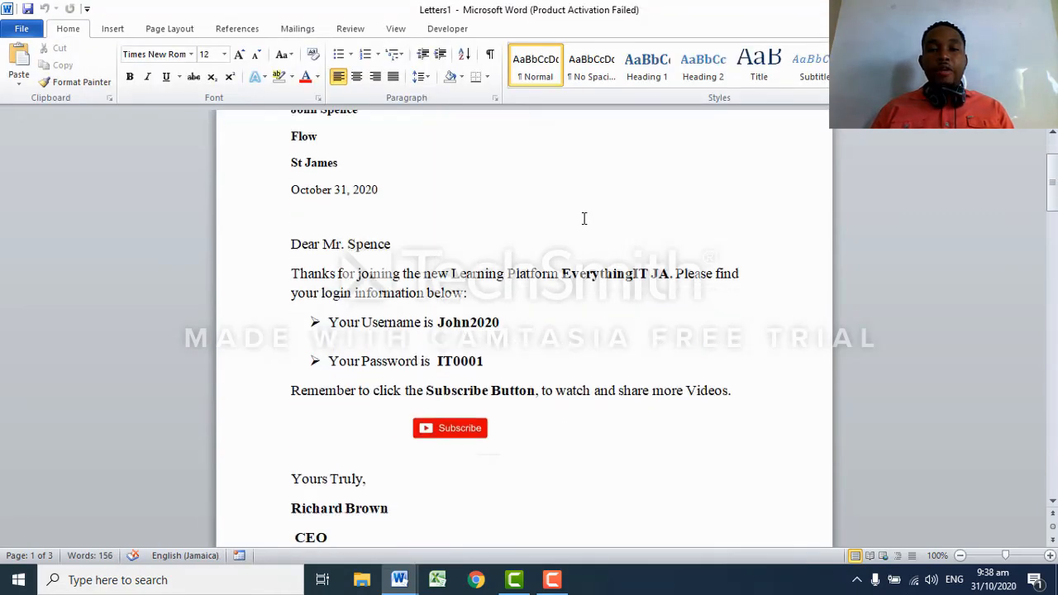
pyautogui.scroll(-20, 583, 218)
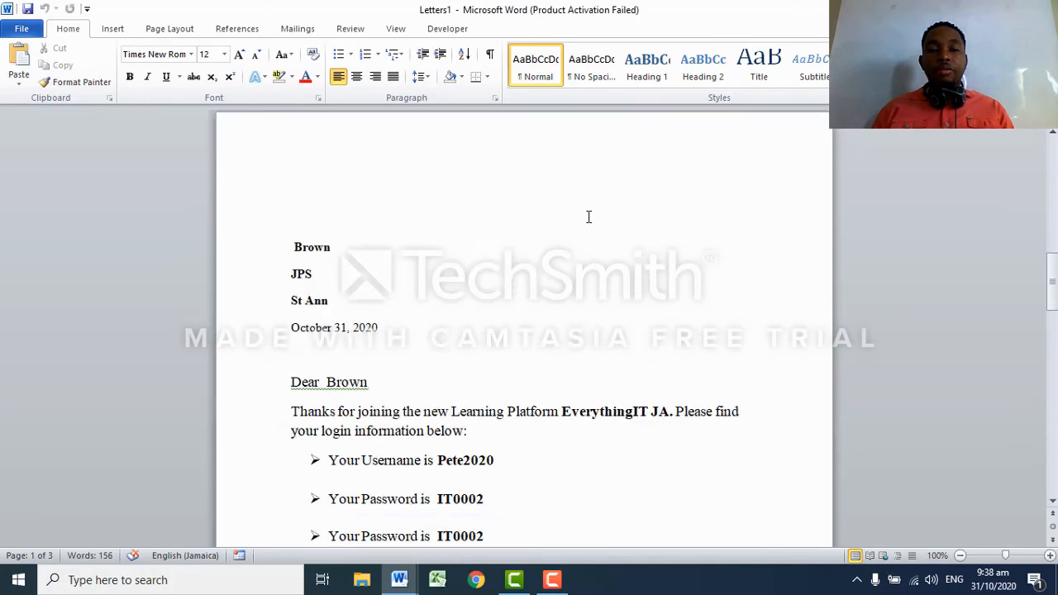
pyautogui.scroll(-18, 589, 217)
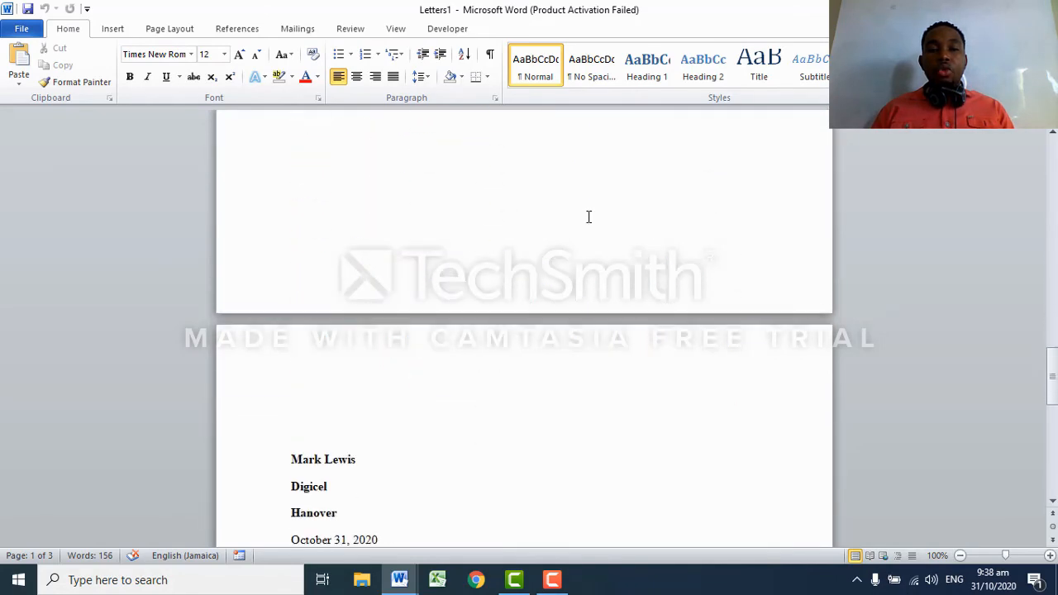
pyautogui.scroll(-18, 585, 216)
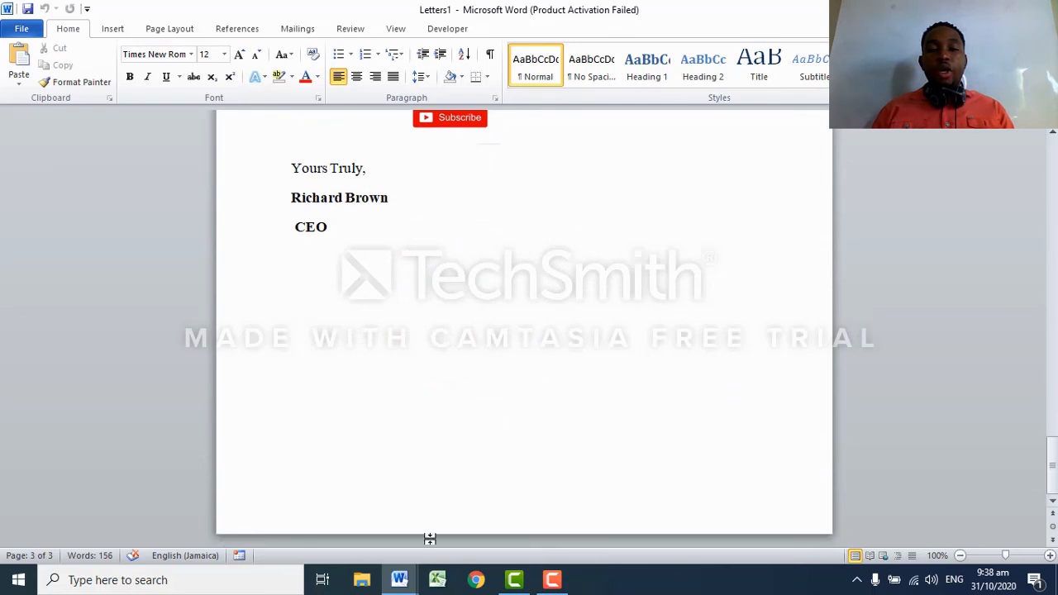
pyautogui.moveTo(403, 584)
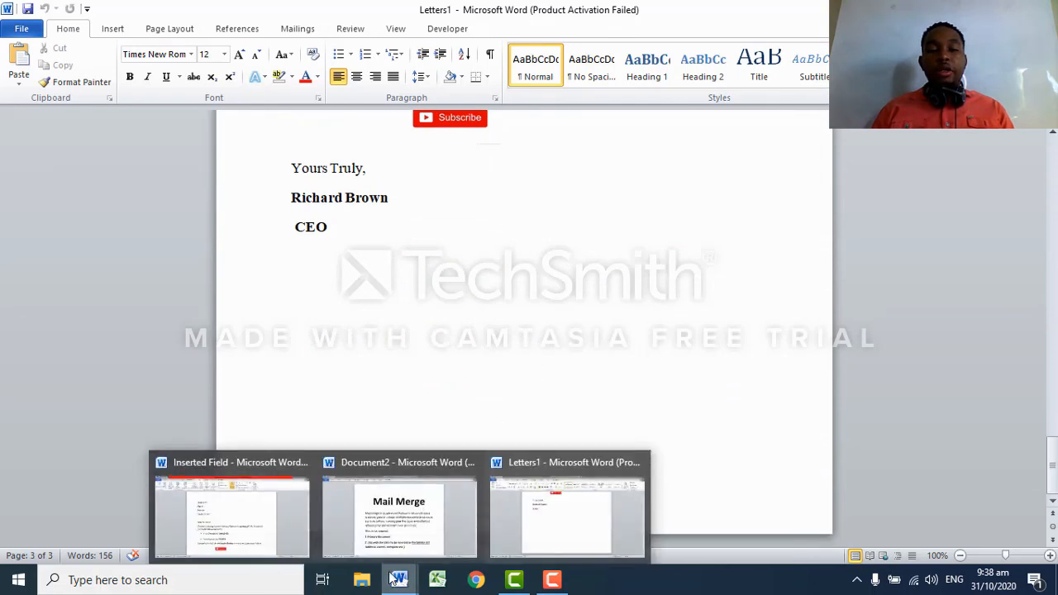
pyautogui.click(244, 464)
pyautogui.scroll(2, 567, 369)
pyautogui.scroll(1, 567, 370)
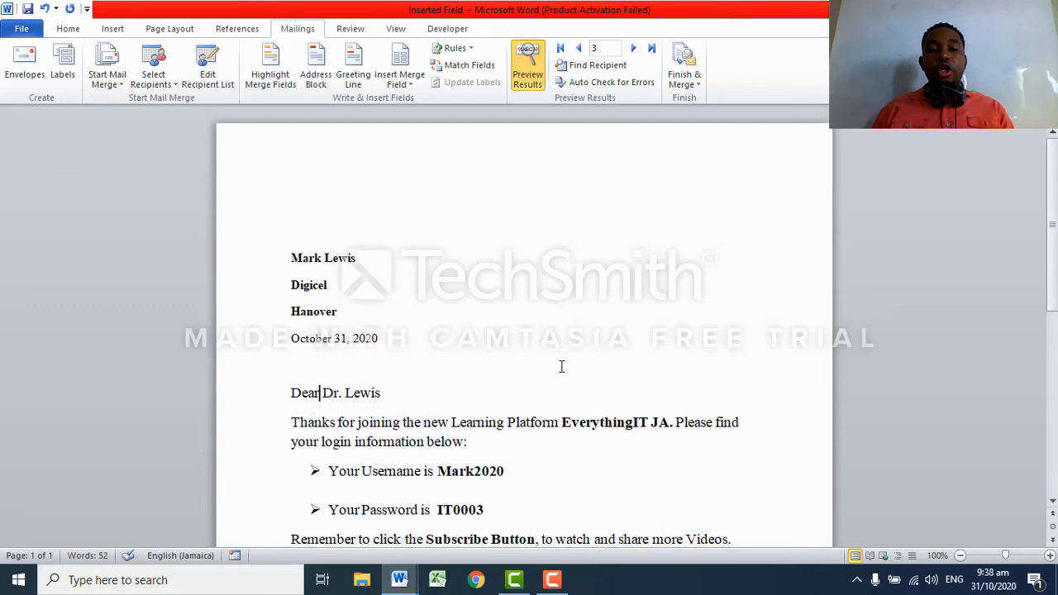
pyautogui.click(533, 82)
pyautogui.scroll(-2, 551, 365)
pyautogui.scroll(-6, 550, 364)
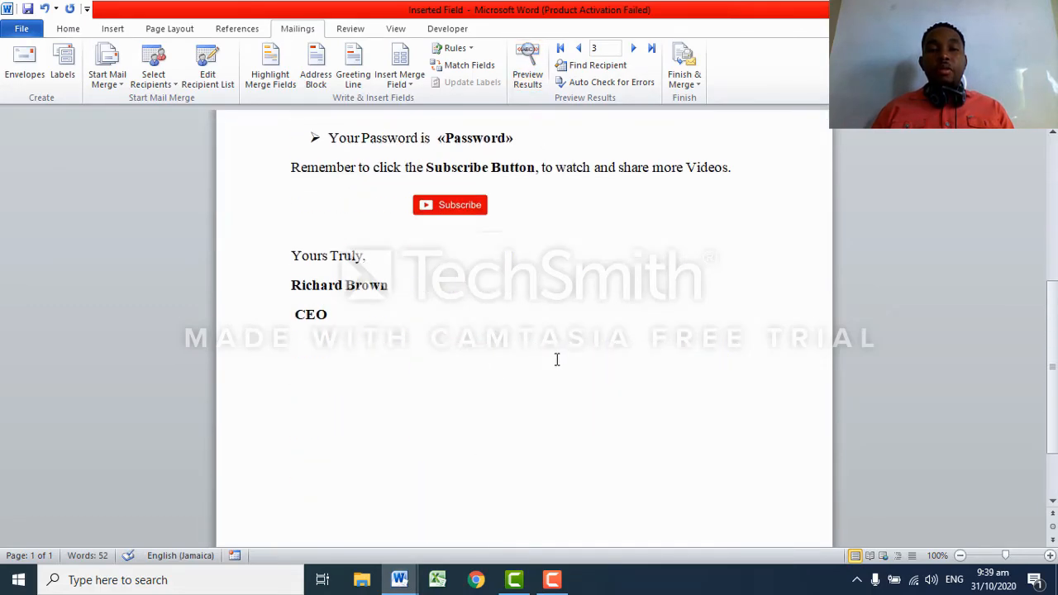
pyautogui.scroll(4, 557, 358)
pyautogui.scroll(-4, 550, 401)
pyautogui.scroll(4, 562, 399)
pyautogui.scroll(7, 555, 383)
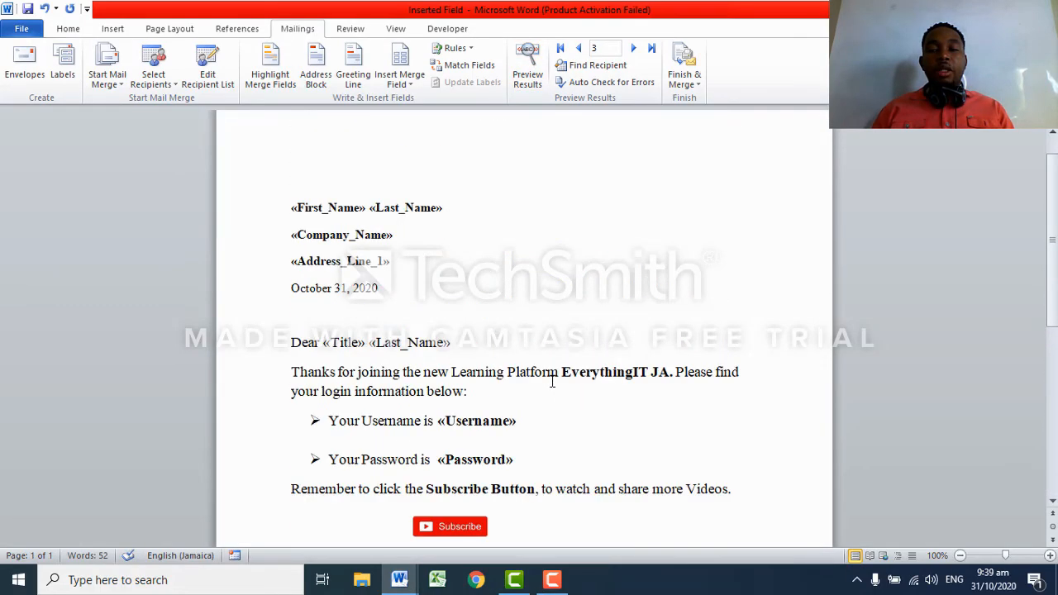
pyautogui.scroll(-9, 548, 375)
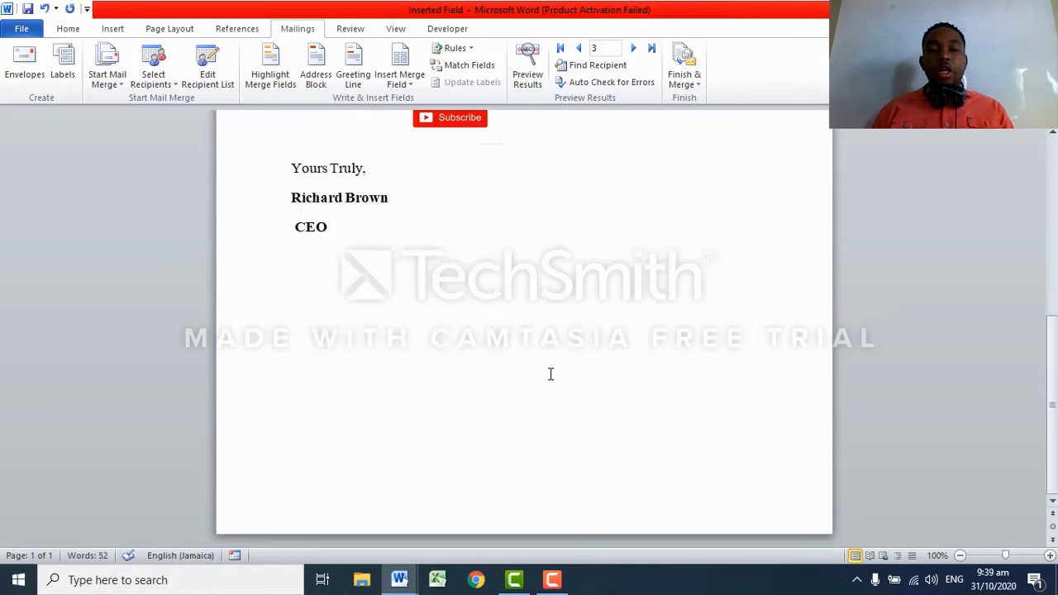
# Return to Letters1 and review the three personalized letters, one per page.
pyautogui.moveTo(399, 579)
pyautogui.click(534, 503)
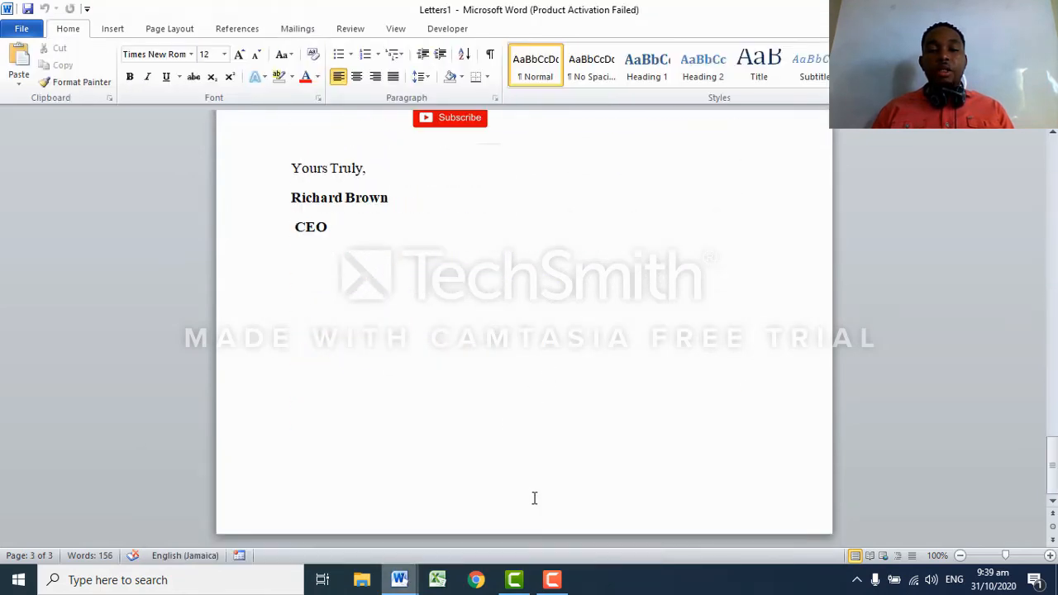
pyautogui.scroll(8, 570, 355)
pyautogui.scroll(-20, 570, 355)
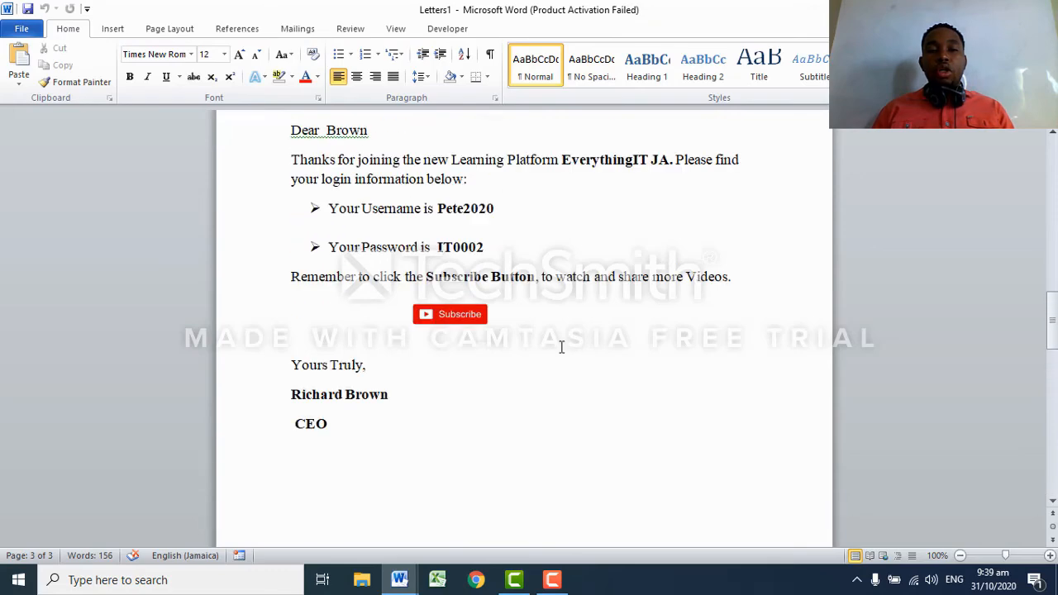
pyautogui.scroll(6, 560, 347)
pyautogui.scroll(20, 558, 345)
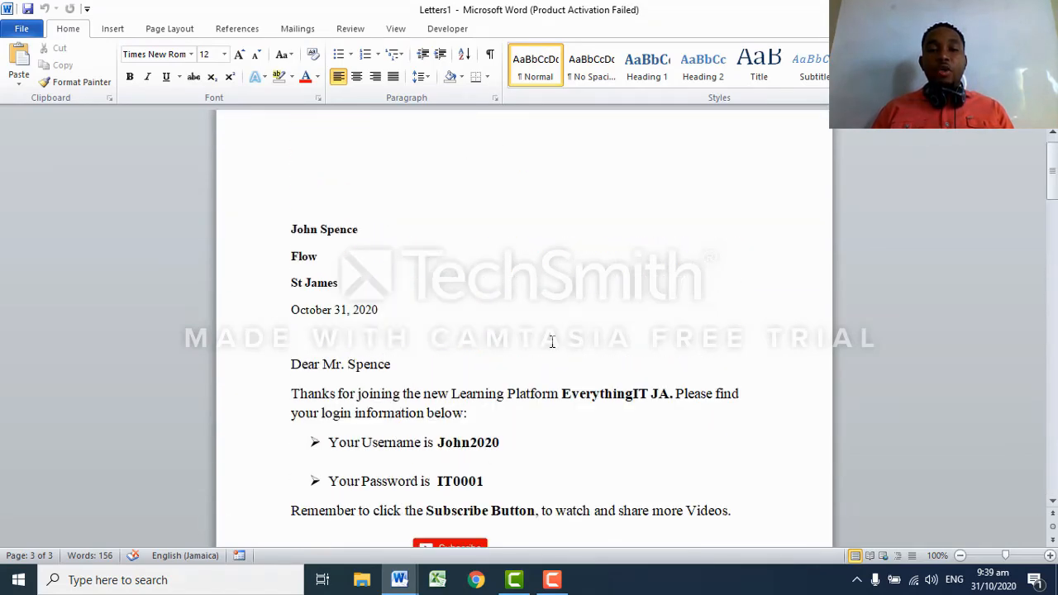
pyautogui.scroll(-15, 554, 342)
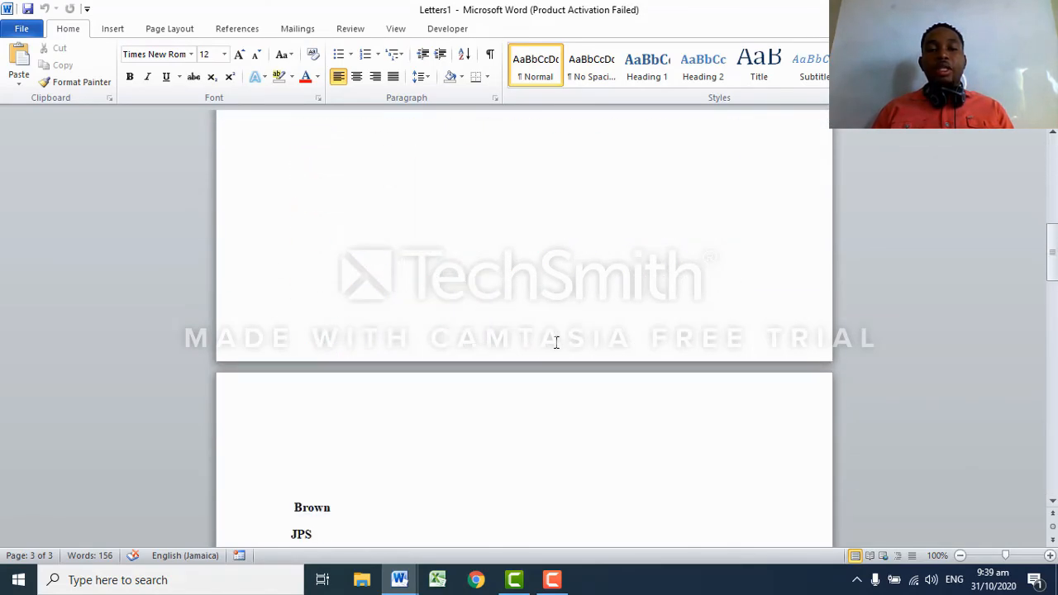
pyautogui.scroll(-18, 562, 347)
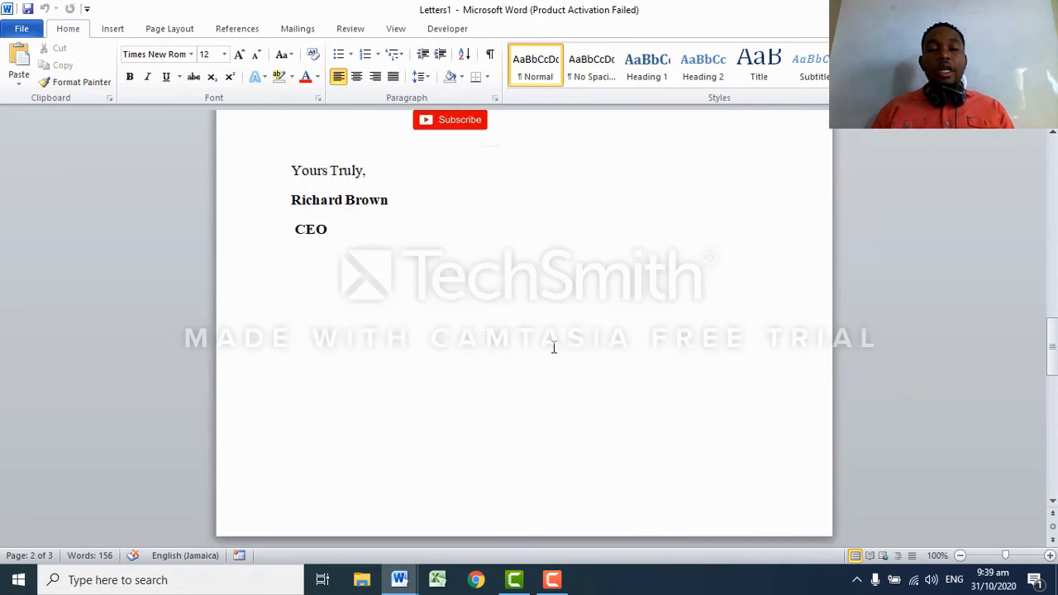
pyautogui.scroll(-5, 571, 391)
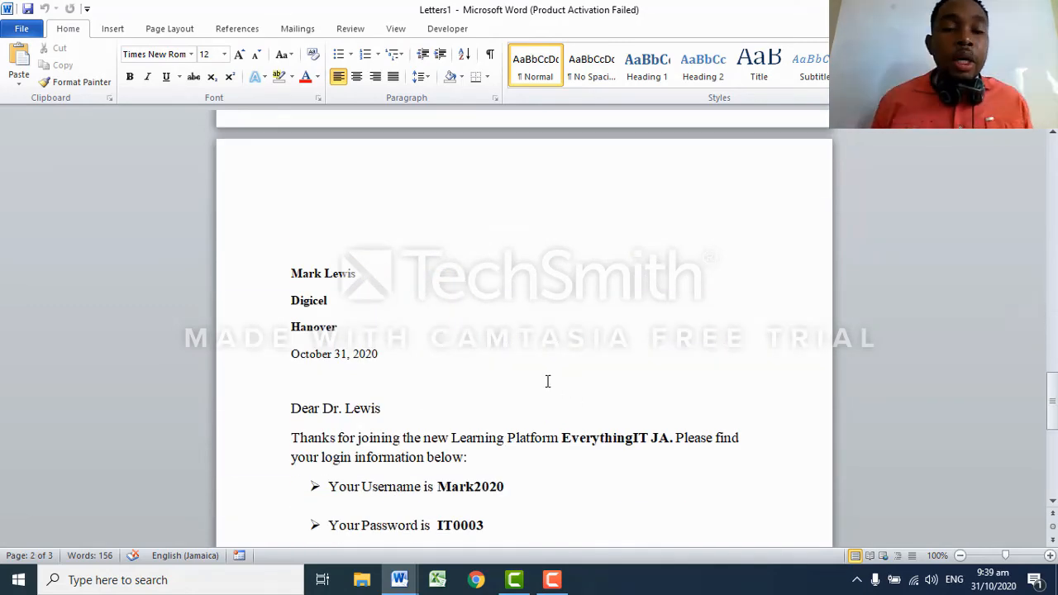
pyautogui.scroll(-4, 538, 378)
pyautogui.scroll(-1, 541, 378)
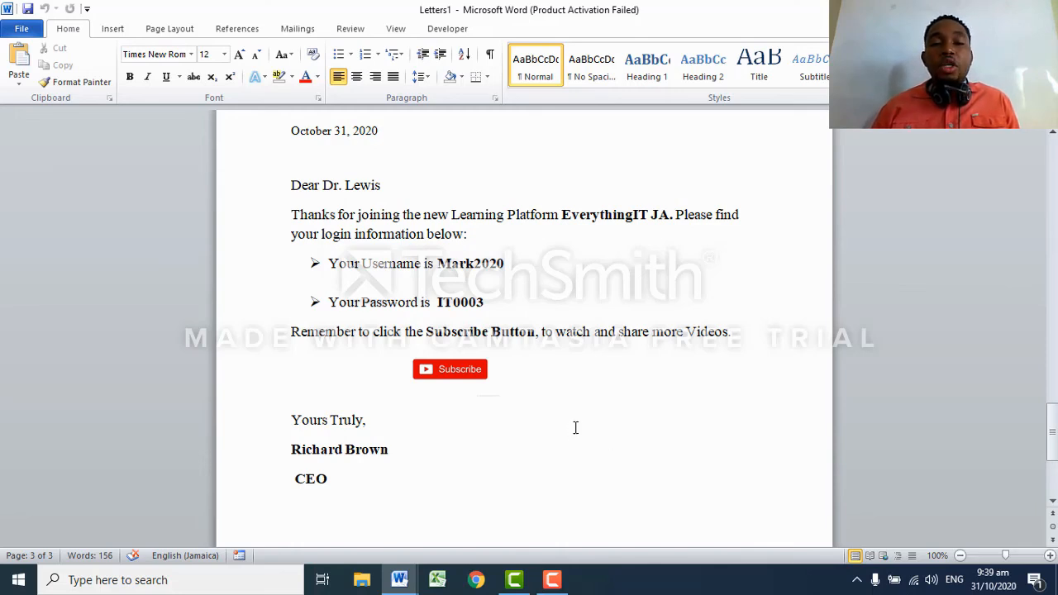
pyautogui.scroll(10, 575, 426)
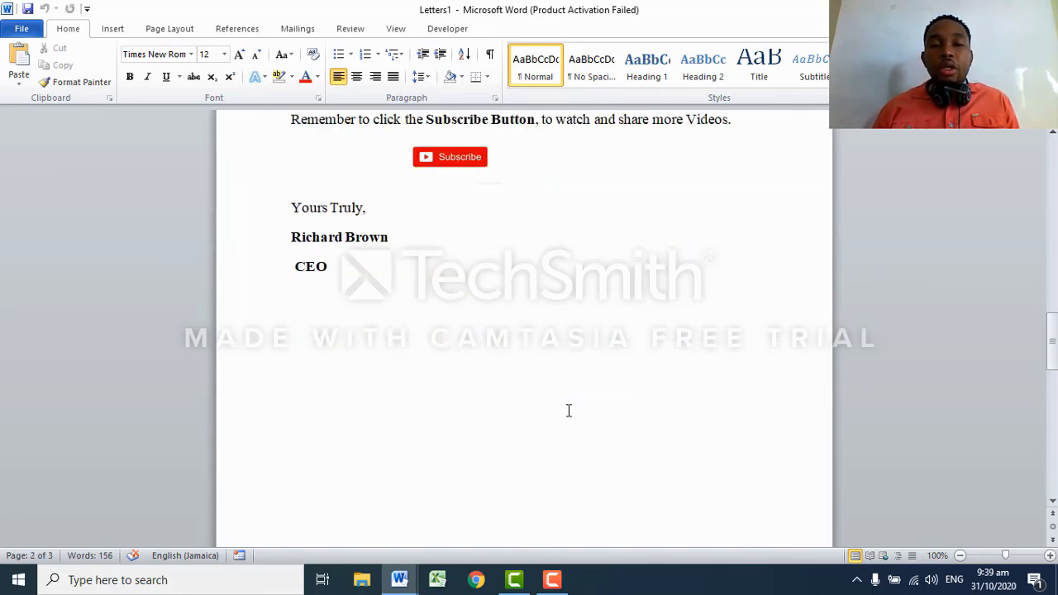
pyautogui.scroll(12, 568, 411)
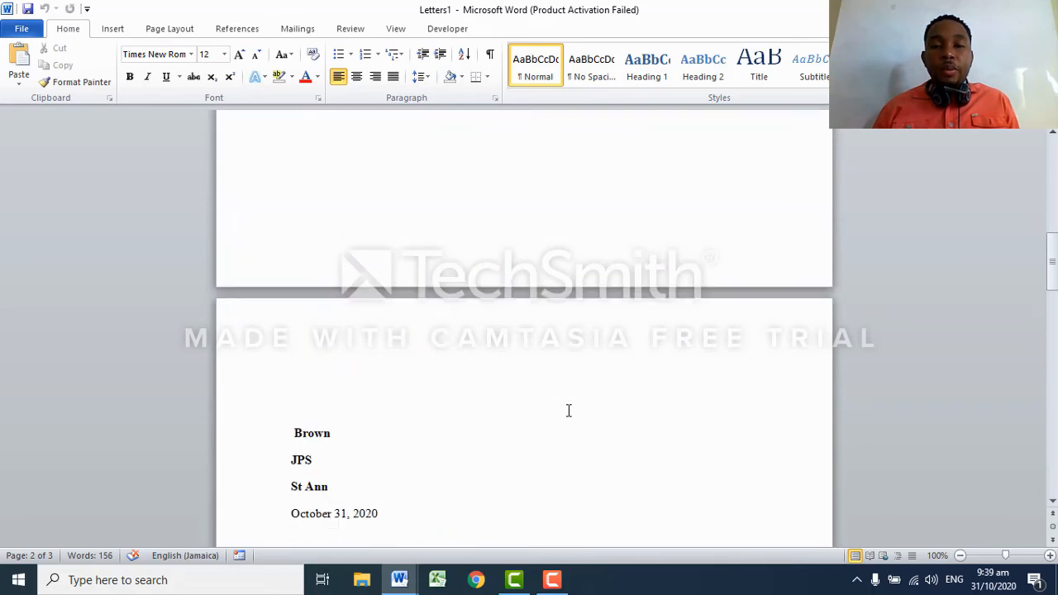
pyautogui.scroll(18, 569, 411)
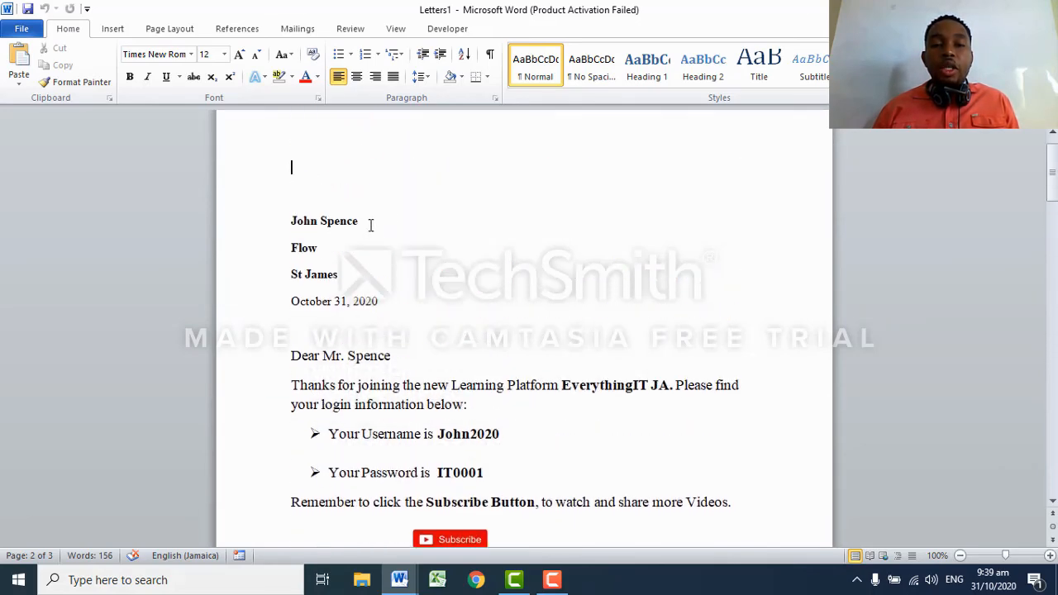
pyautogui.scroll(-4, 521, 370)
pyautogui.scroll(3, 529, 359)
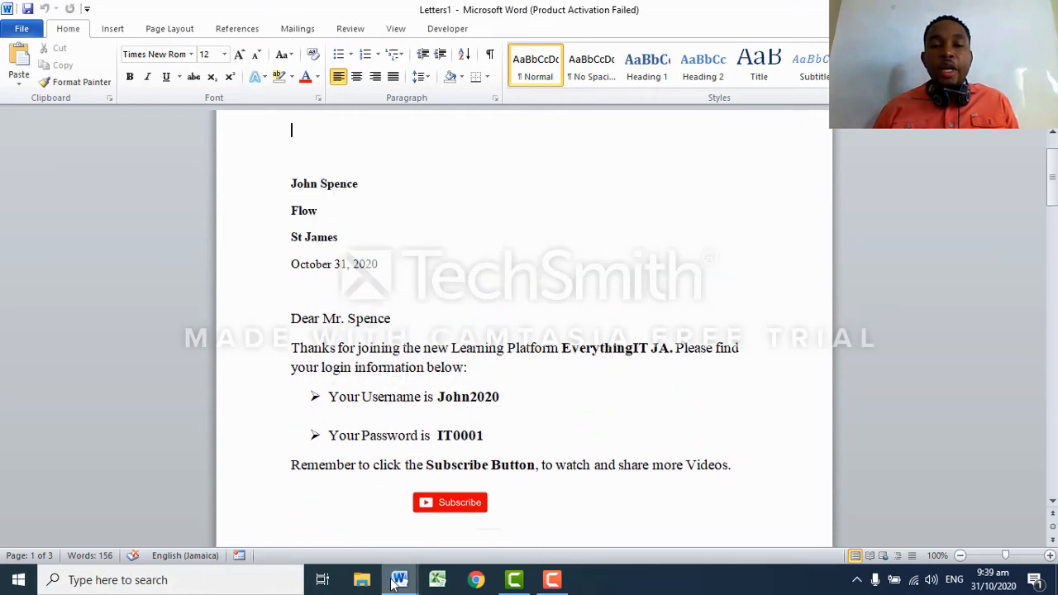
# Review the Inserted Field template's merge fields, then stop the Camtasia recording.
pyautogui.moveTo(399, 580)
pyautogui.click(302, 531)
pyautogui.scroll(10, 443, 386)
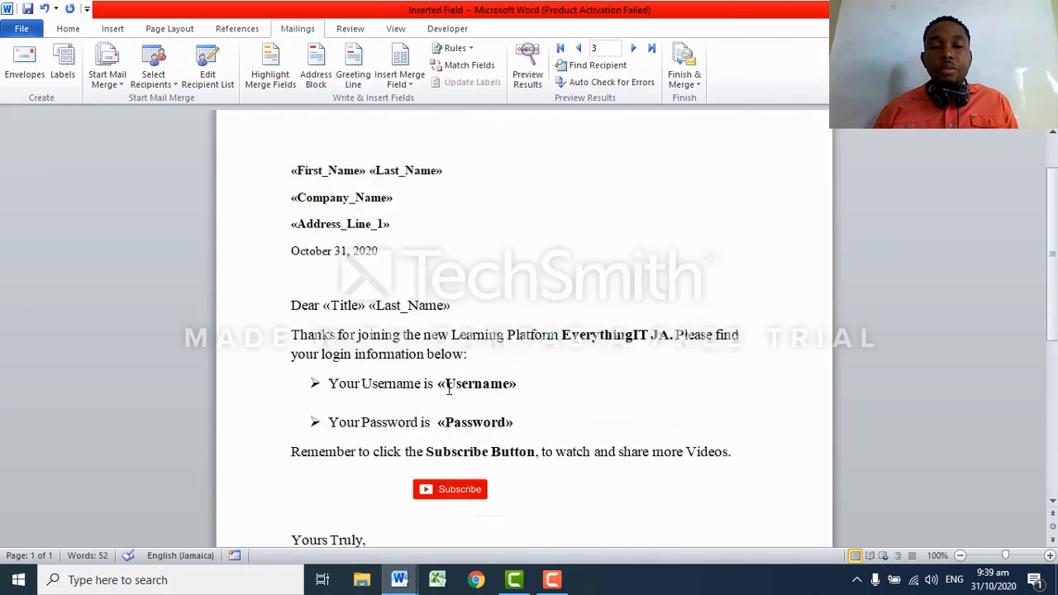
pyautogui.scroll(-1, 486, 383)
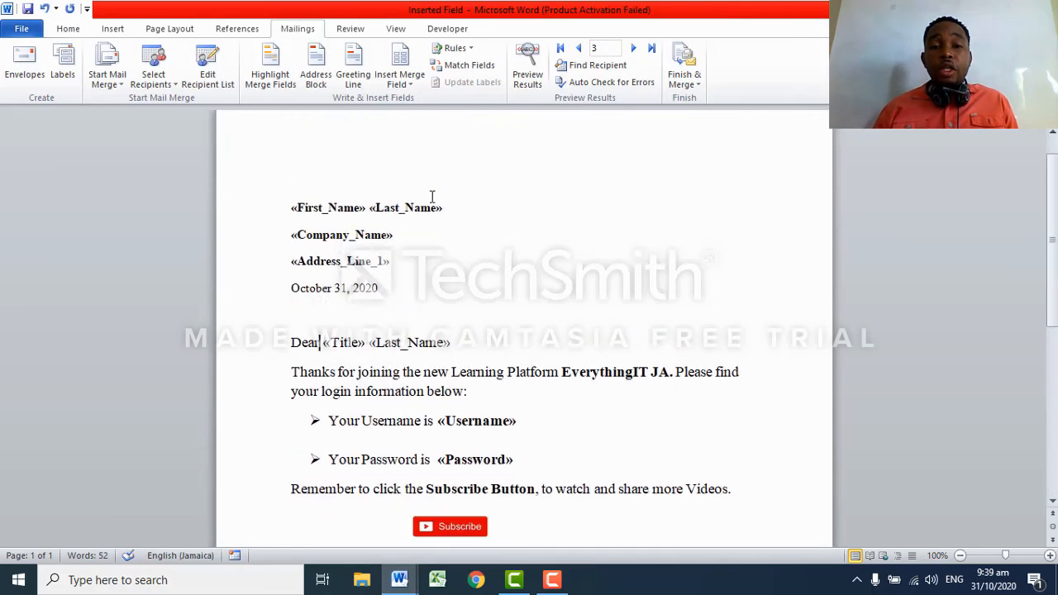
pyautogui.scroll(-1, 538, 272)
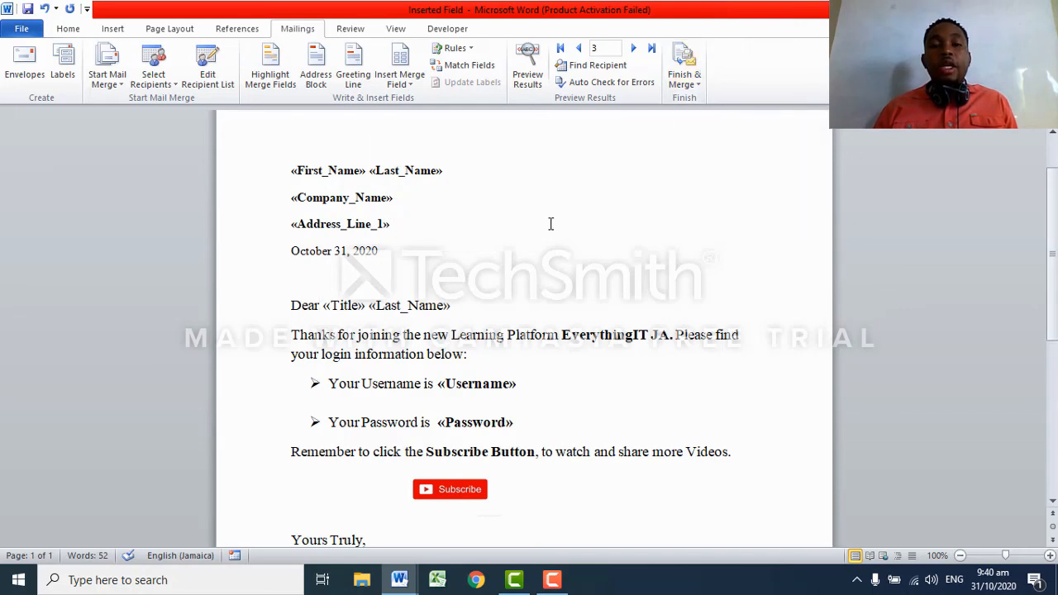
pyautogui.click(552, 579)
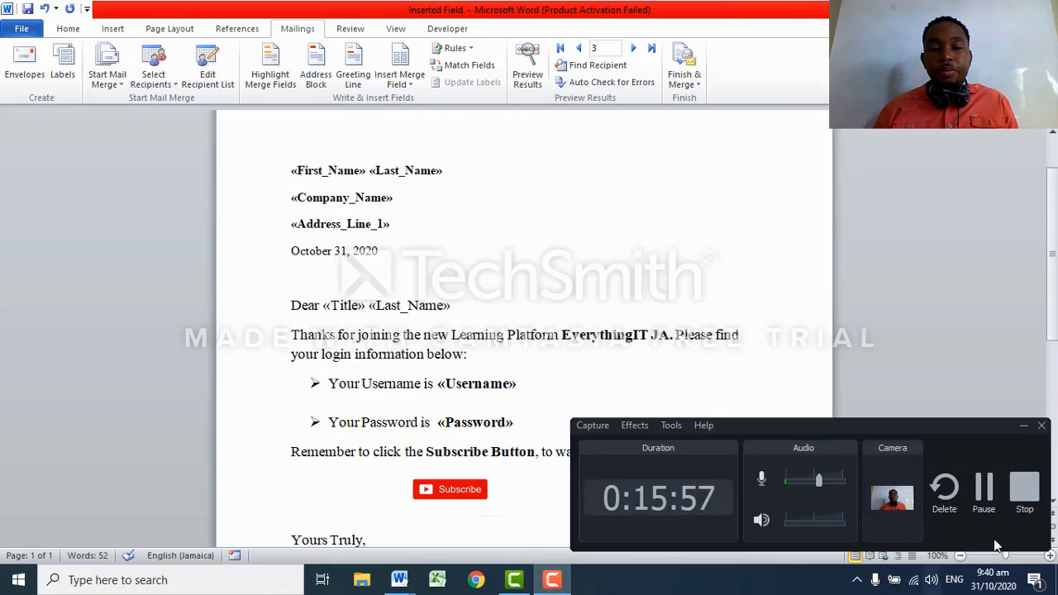
pyautogui.click(1022, 487)
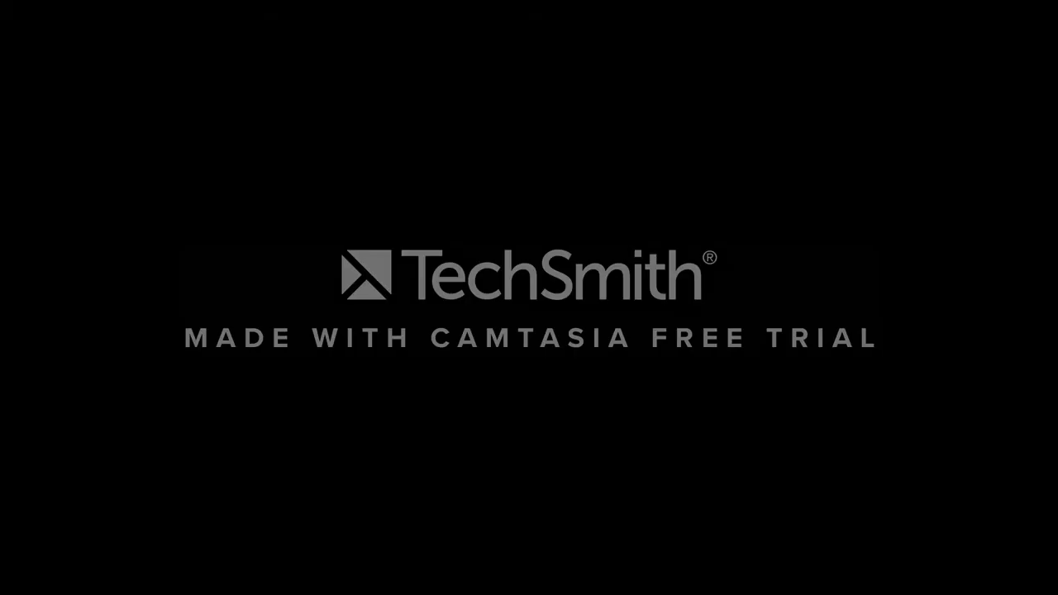